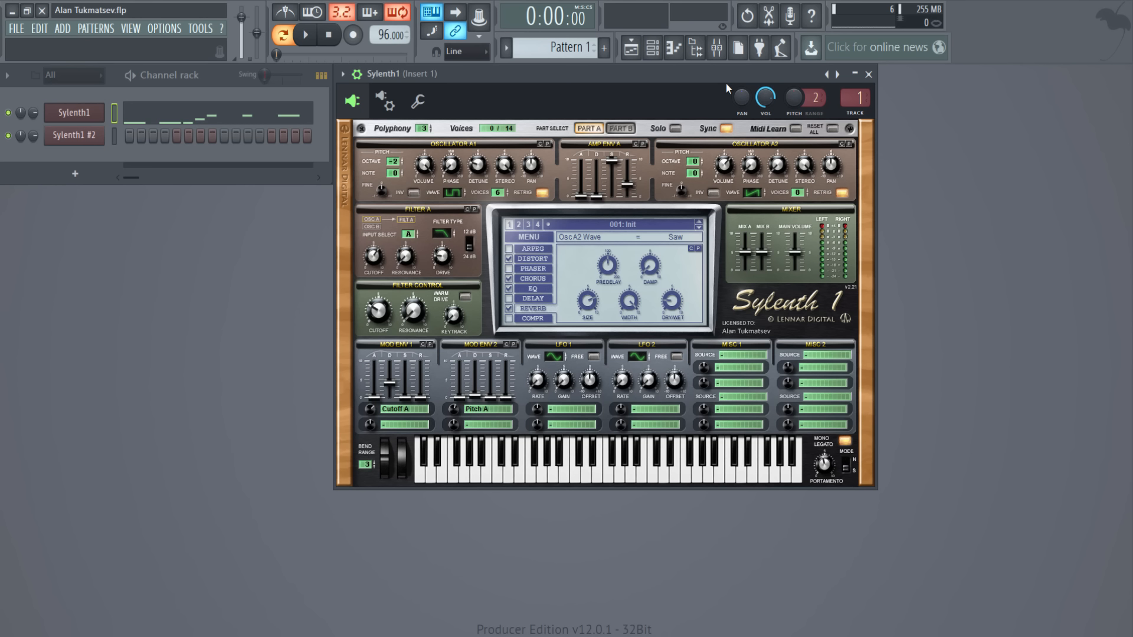
Play Pattern 1 with the finished sound on the Sylenth1 channel, and stop playback
{"action": "key", "text": "space"}
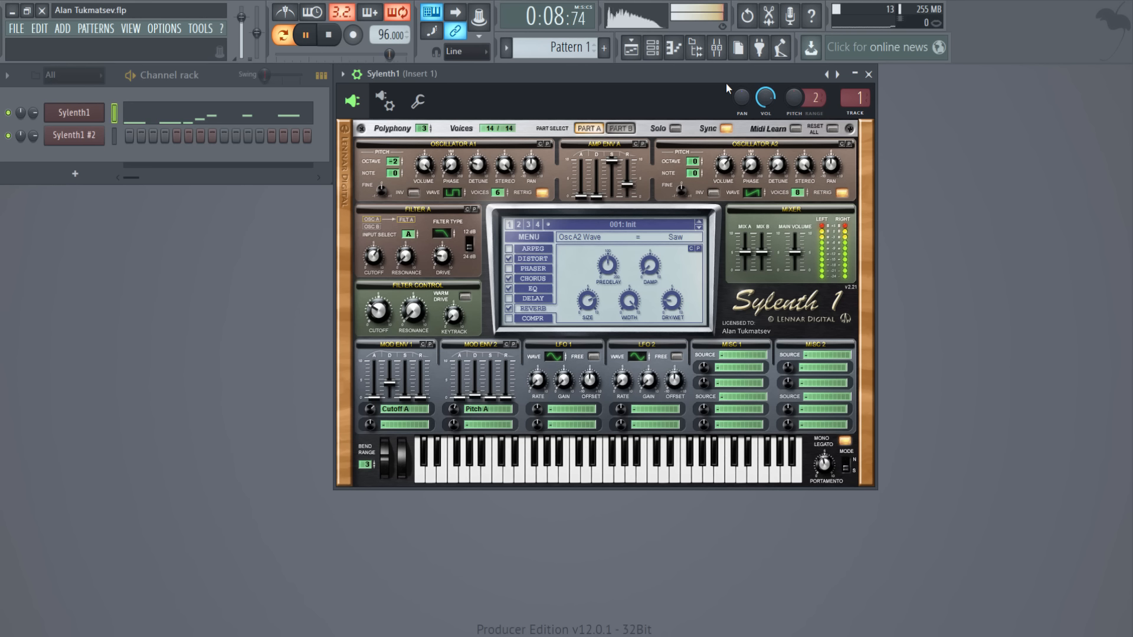
{"action": "key", "text": "space"}
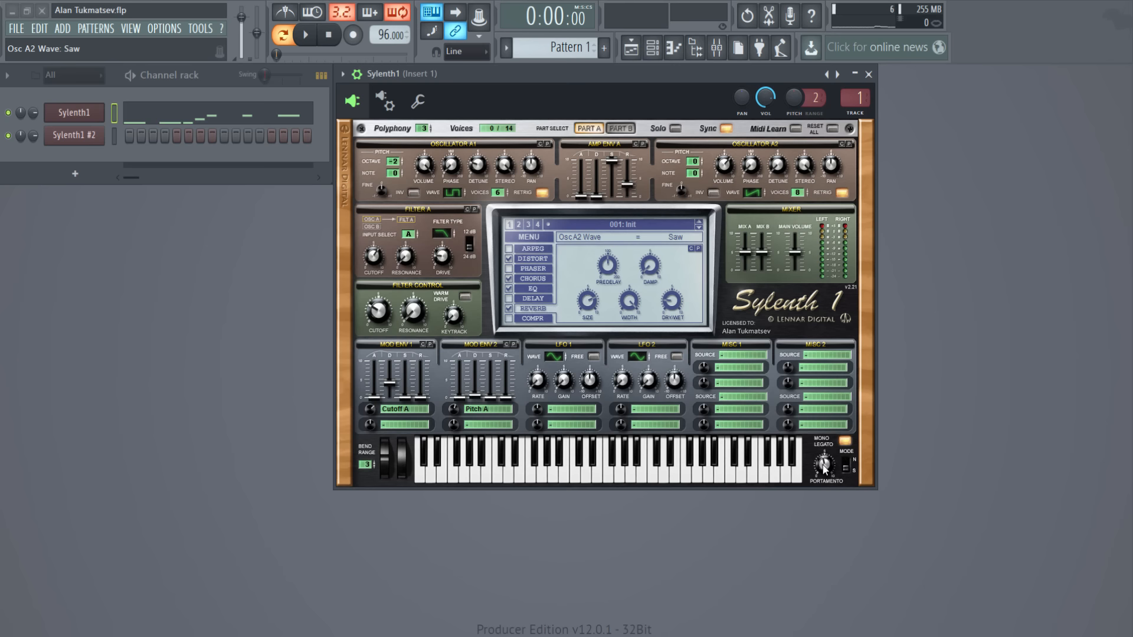
Copy the notes from the Sylenth1 channel to Sylenth1 #2, mute Sylenth1, and audition the pattern
{"action": "left_click", "coordinate": [87, 141]}
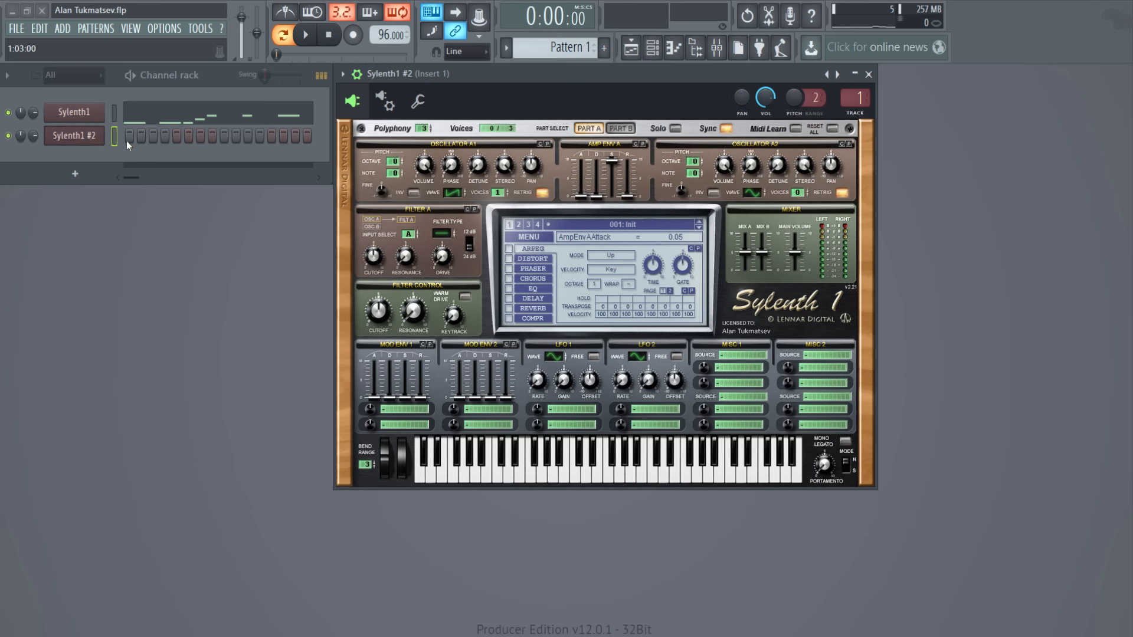
{"action": "left_click", "coordinate": [114, 112]}
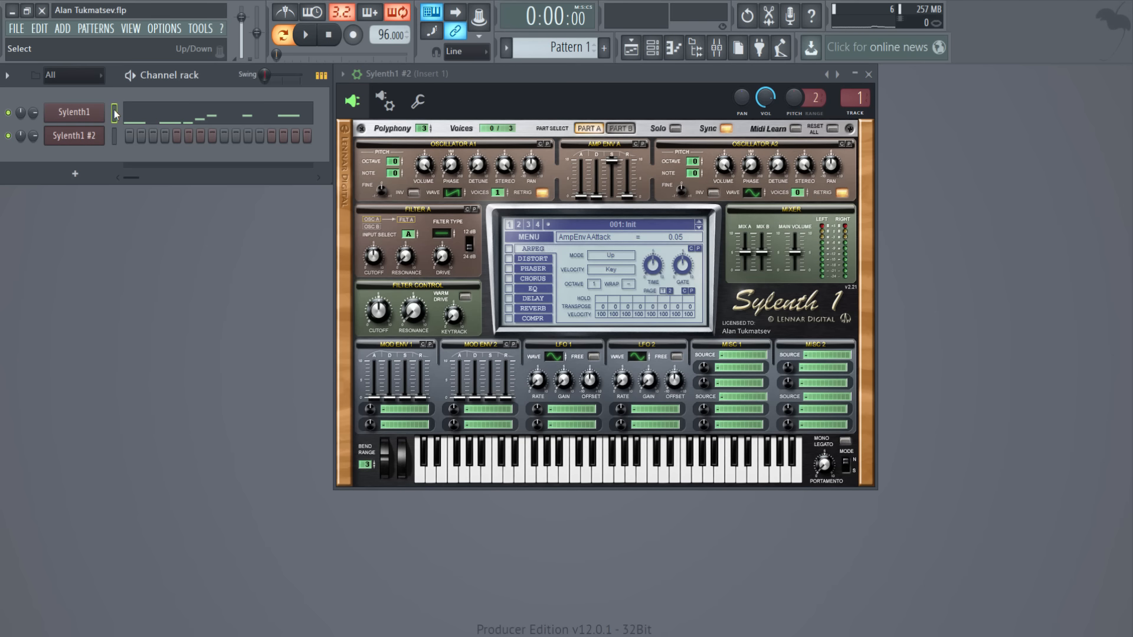
{"action": "left_click", "coordinate": [115, 136]}
{"action": "key", "text": "ctrl+v"}
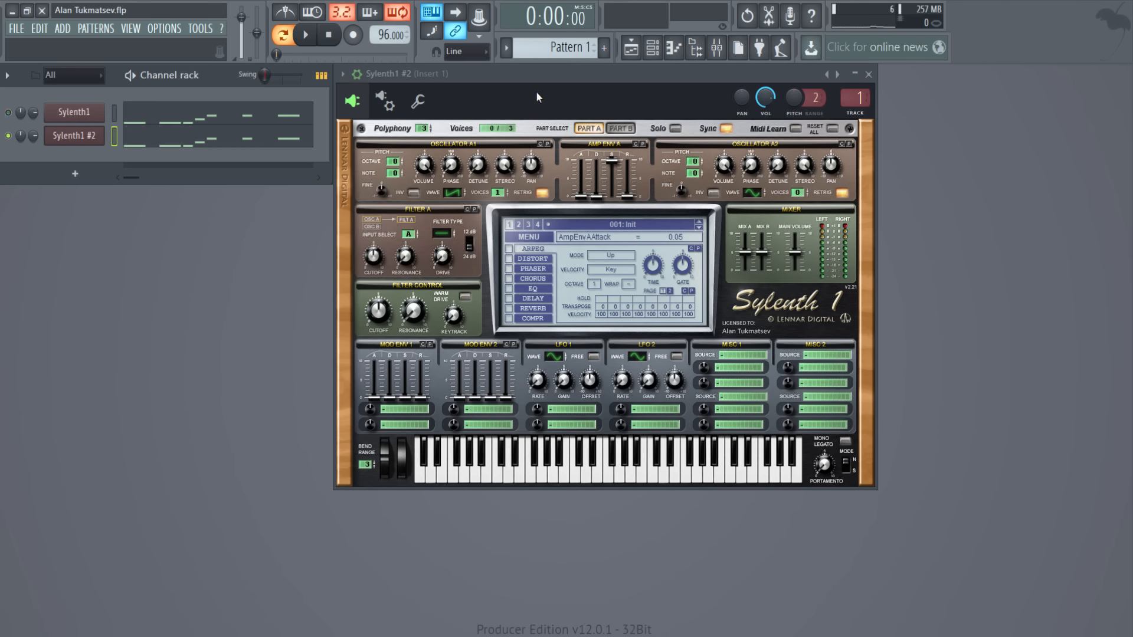
{"action": "left_click", "coordinate": [547, 87]}
{"action": "key", "text": "space"}
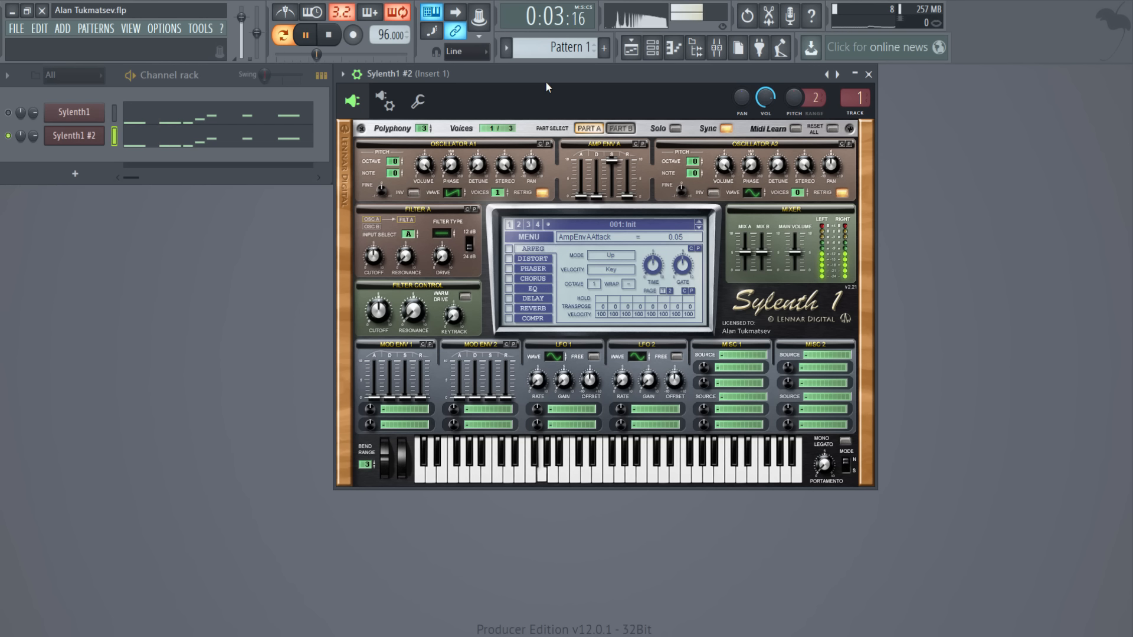
{"action": "key", "text": "space"}
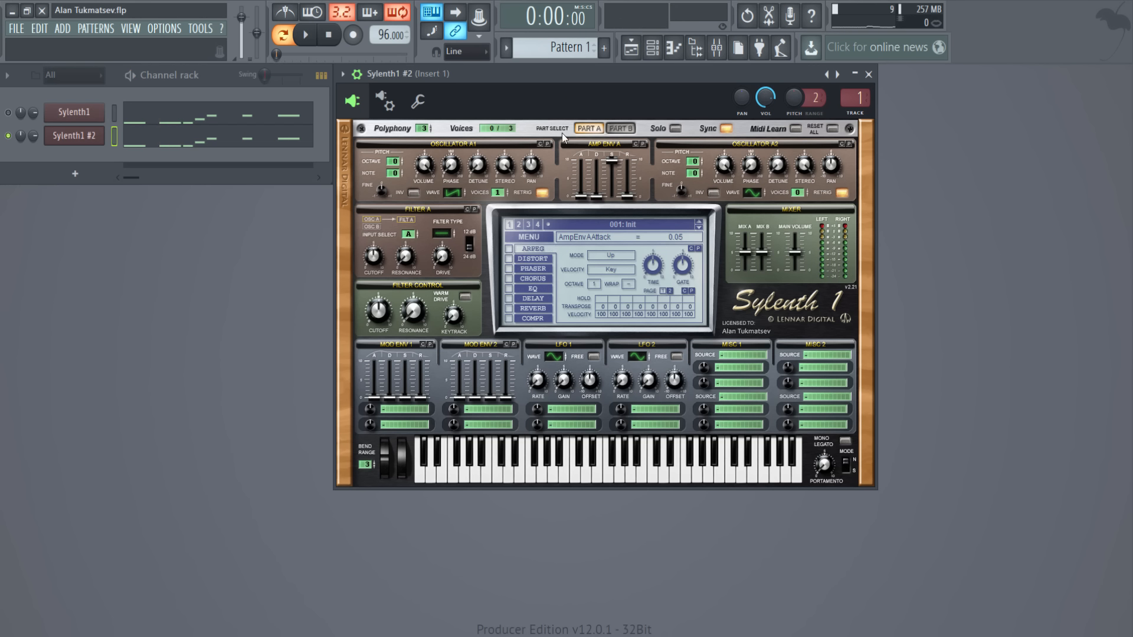
Initialise the preset of Sylenth1 #2, and play the pattern to hear the init sound
{"action": "left_click", "coordinate": [535, 237]}
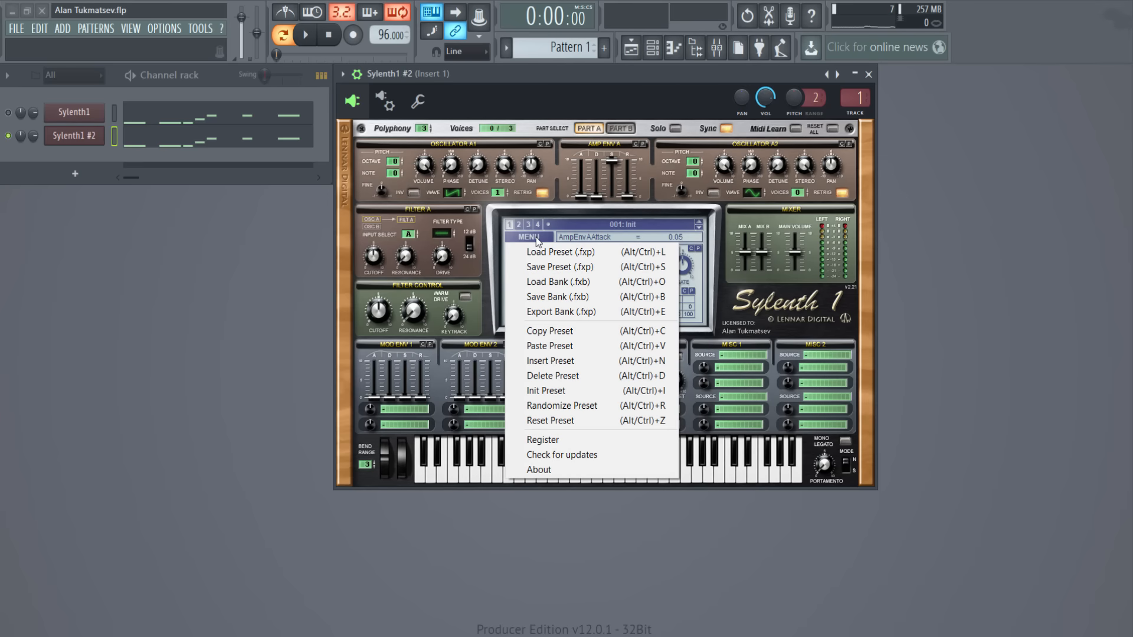
{"action": "left_click", "coordinate": [550, 391]}
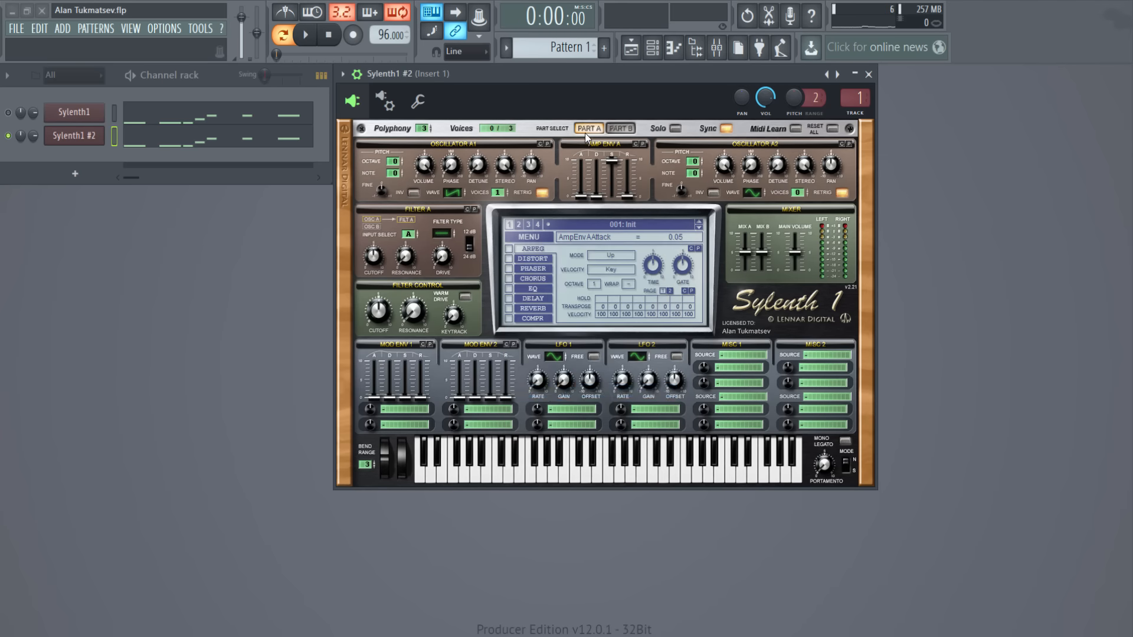
{"action": "key", "text": "space"}
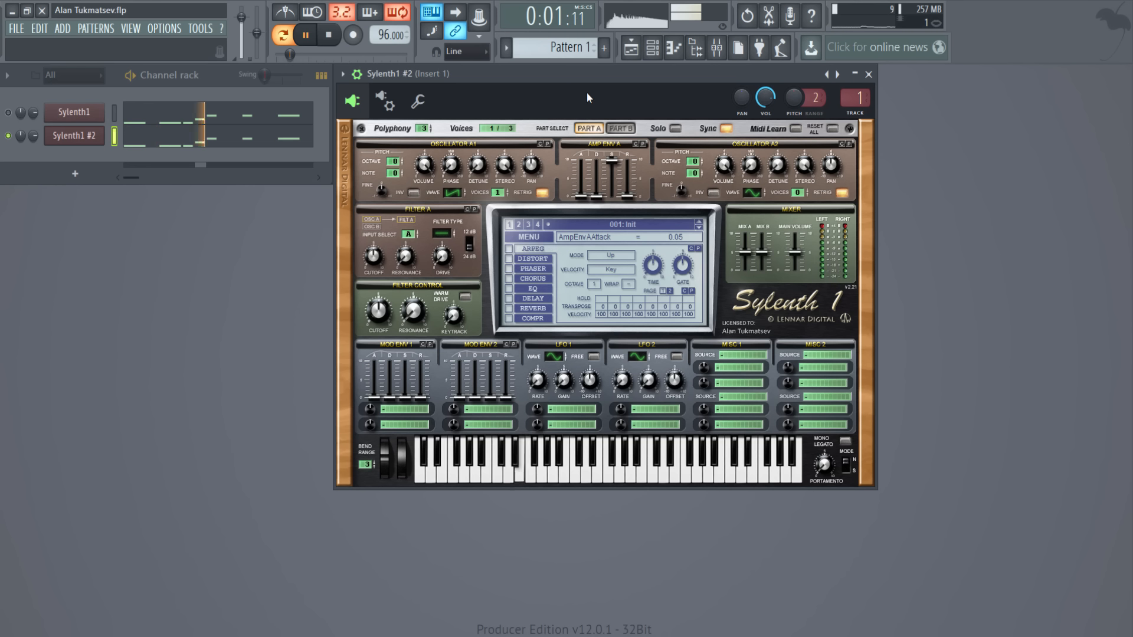
{"action": "key", "text": "space"}
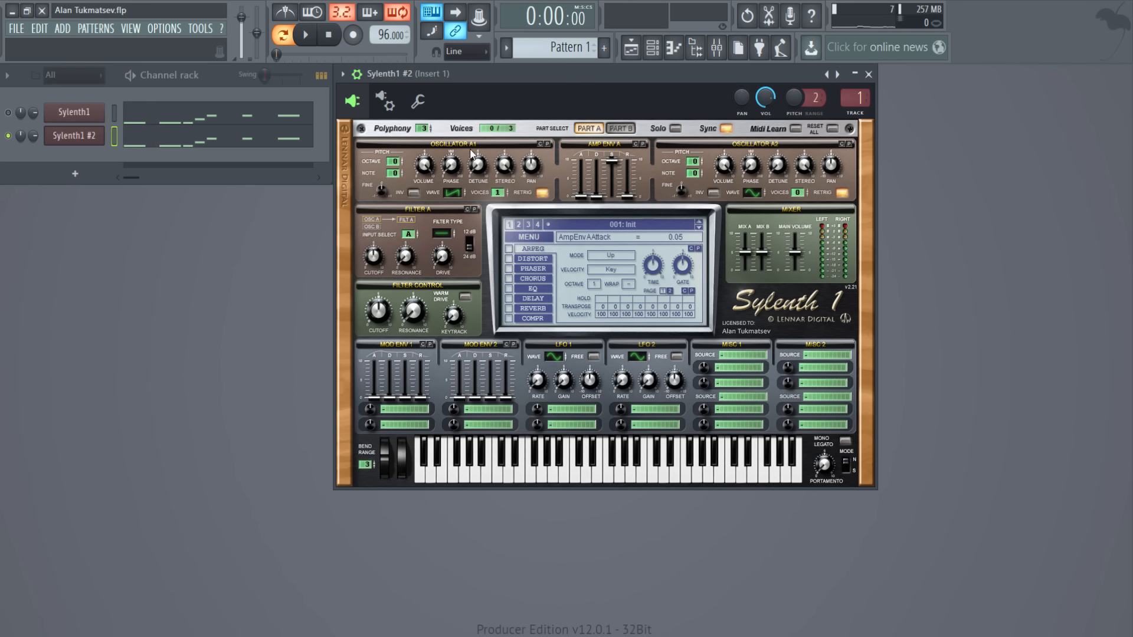
Set oscillator A1 to a Pulse wave with 6 voices, detune of about 2.14 and octave -2
{"action": "left_click_drag", "start_coordinate": [458, 194], "coordinate": [461, 179]}
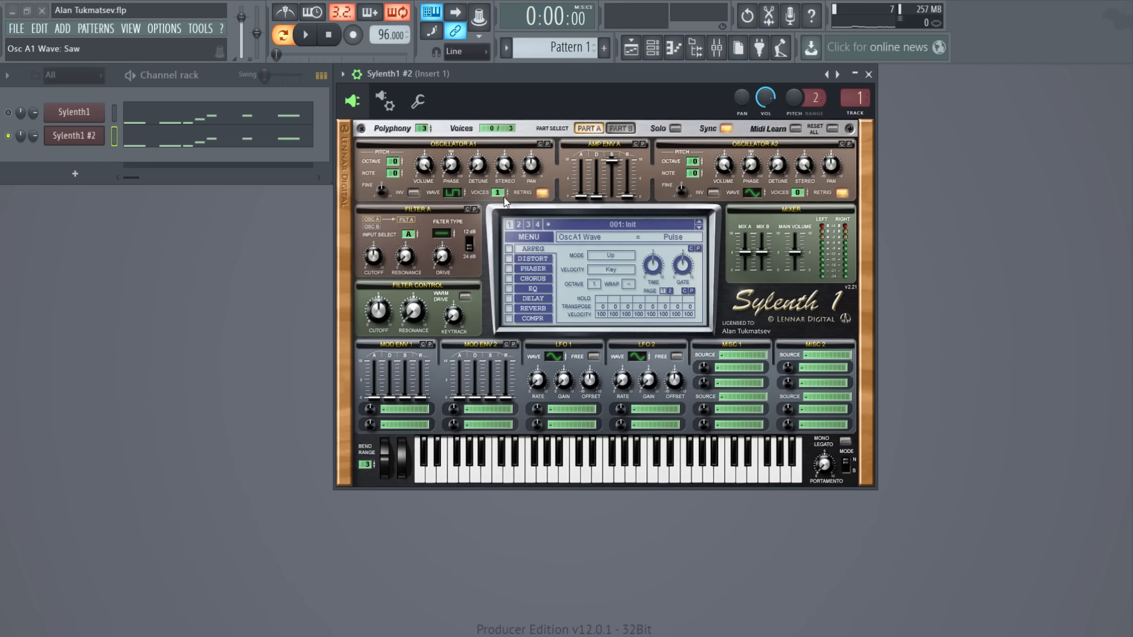
{"action": "left_click_drag", "start_coordinate": [502, 199], "coordinate": [513, 171]}
{"action": "left_click_drag", "start_coordinate": [483, 166], "coordinate": [485, 146]}
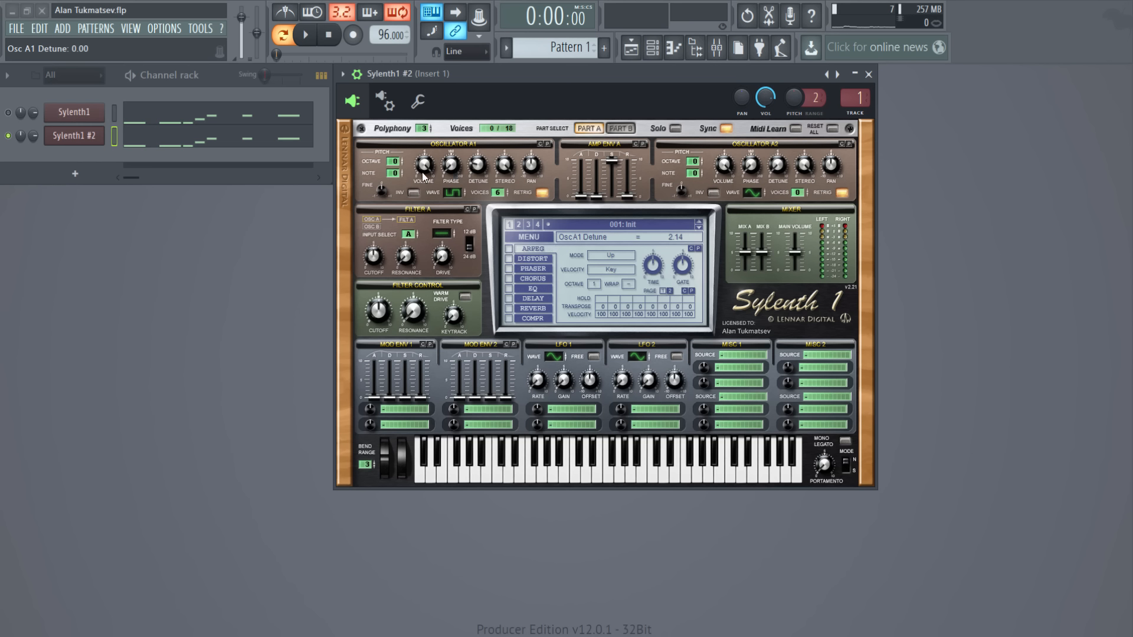
{"action": "left_click_drag", "start_coordinate": [396, 163], "coordinate": [405, 179]}
Raise the release of Amp Env A to about 3.55, and play the pattern to check it
{"action": "left_click_drag", "start_coordinate": [629, 201], "coordinate": [632, 156]}
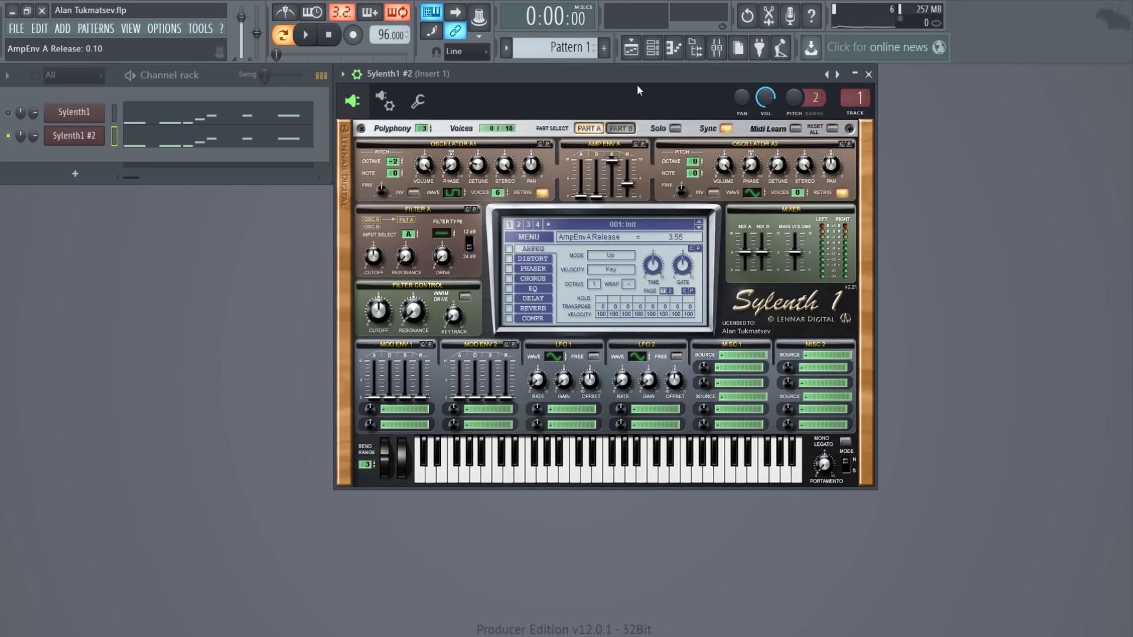
{"action": "key", "text": "space"}
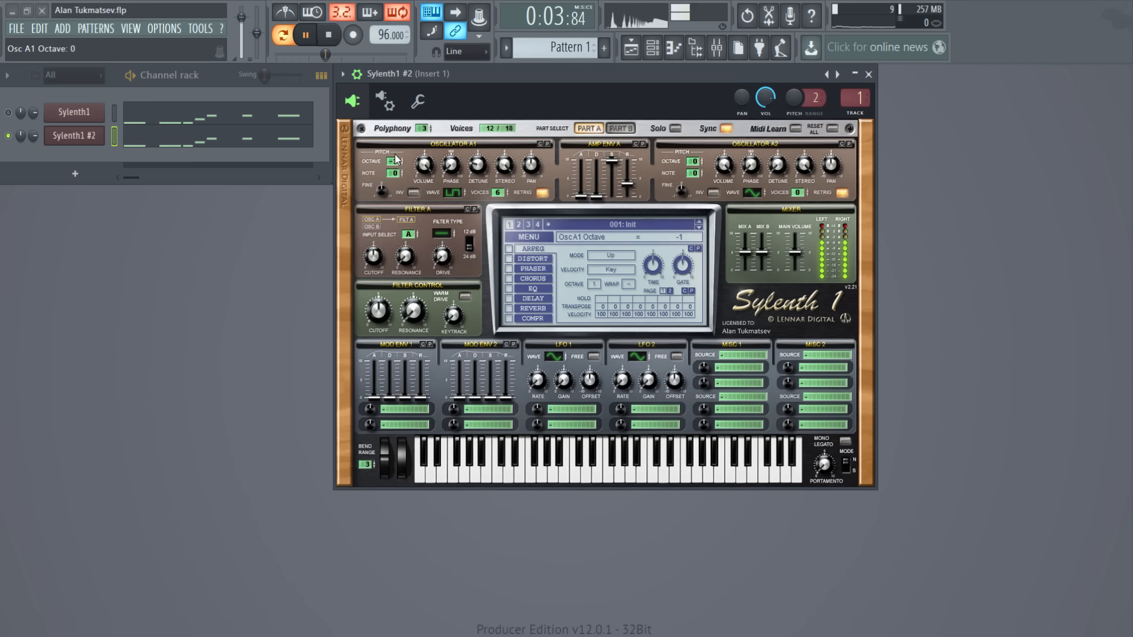
{"action": "key", "text": "space"}
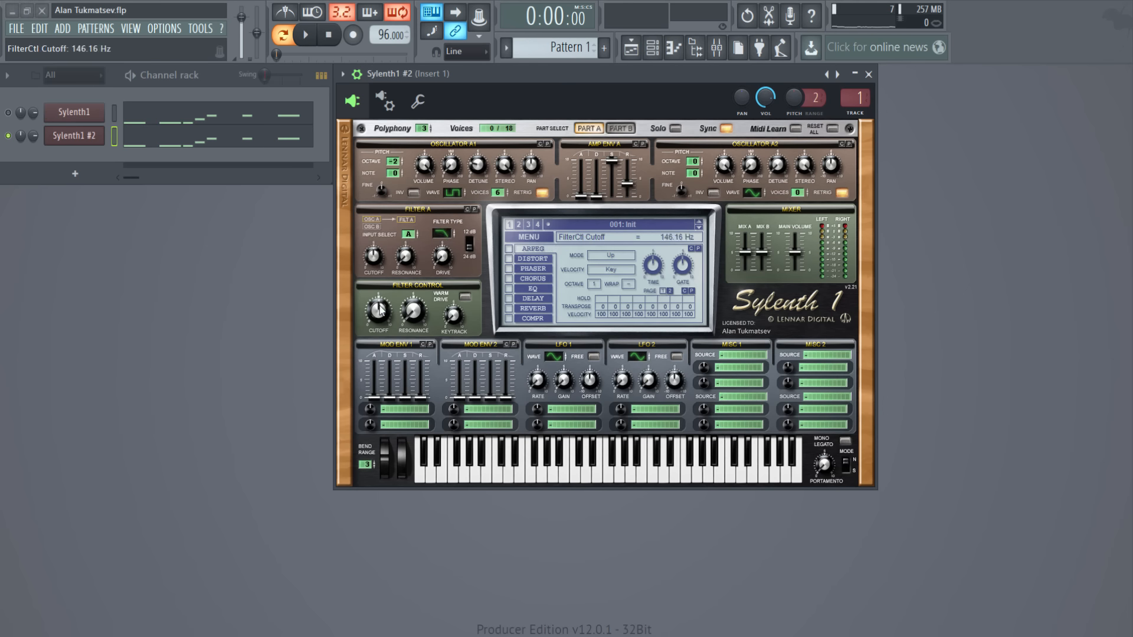
Play the pattern through Filter A's lowpass with a low cutoff, and set the filter type back to Bypass
{"action": "key", "text": "space"}
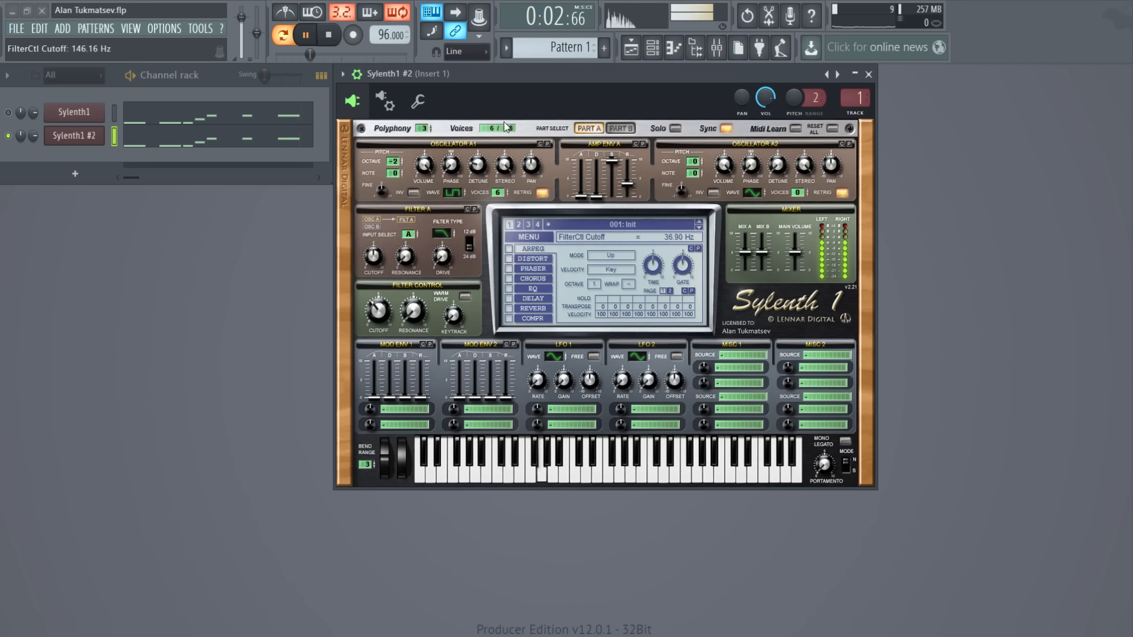
{"action": "key", "text": "space"}
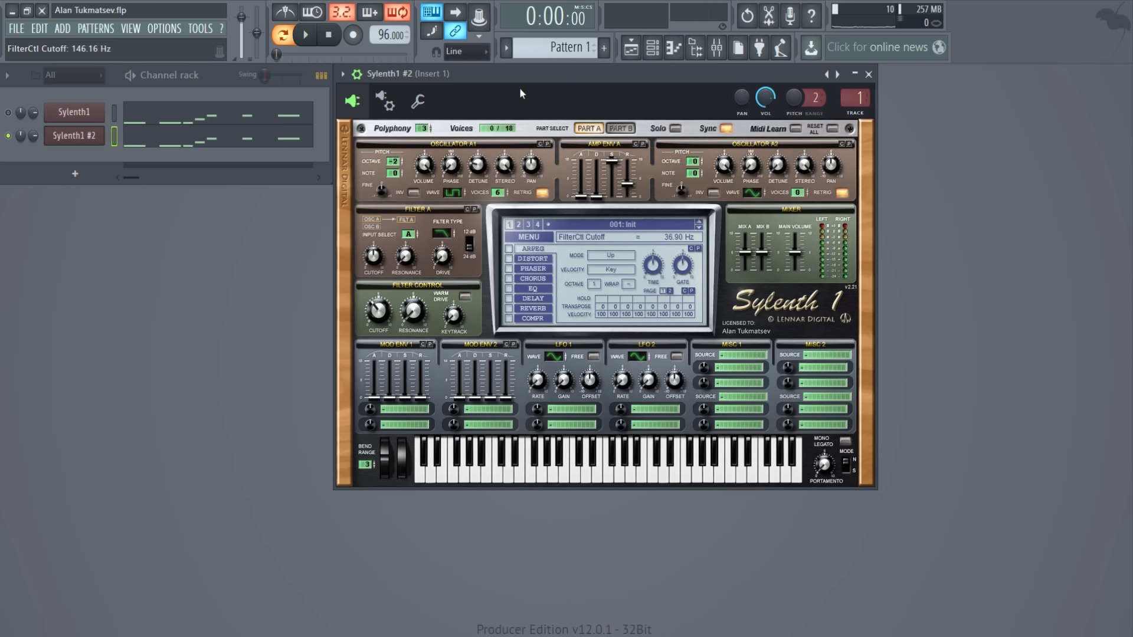
{"action": "left_click", "coordinate": [442, 236]}
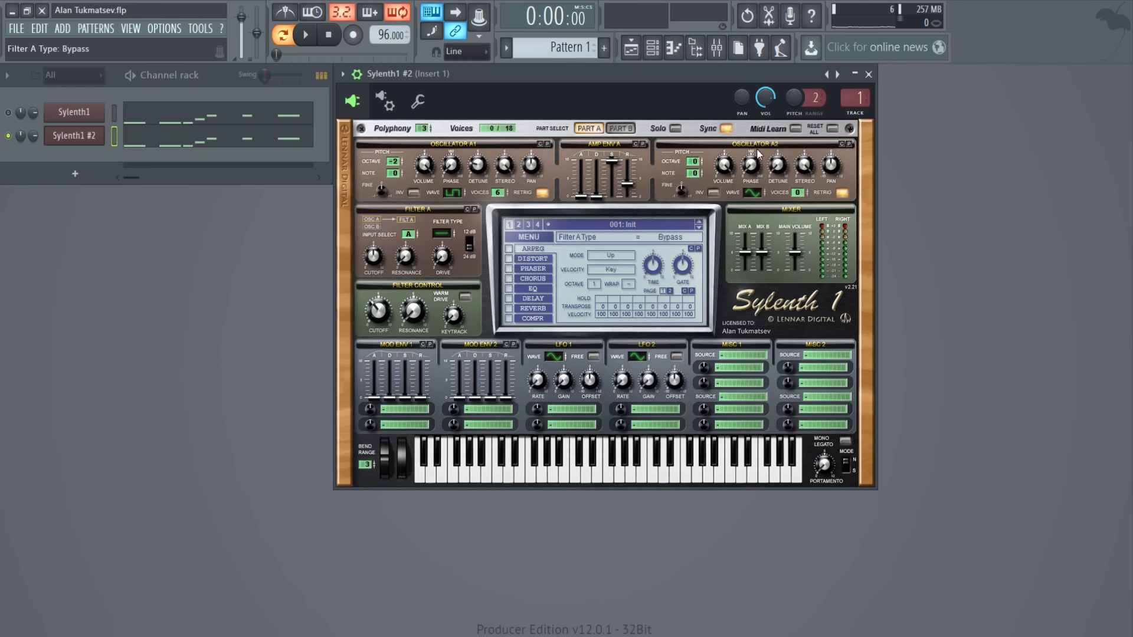
Set oscillator A2 to a Saw wave with 8 voices and volume of about 7.24, and audition the pattern
{"action": "left_click", "coordinate": [759, 190]}
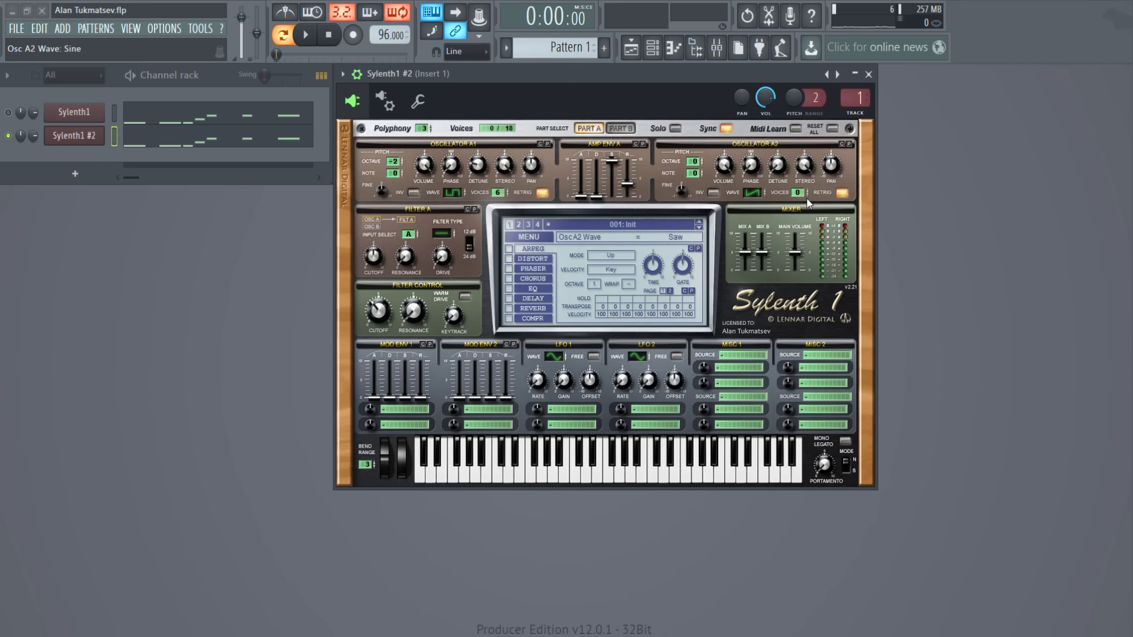
{"action": "left_click_drag", "start_coordinate": [799, 200], "coordinate": [806, 131]}
{"action": "left_click", "coordinate": [727, 171]}
{"action": "left_click_drag", "start_coordinate": [726, 171], "coordinate": [727, 200]}
{"action": "key", "text": "space"}
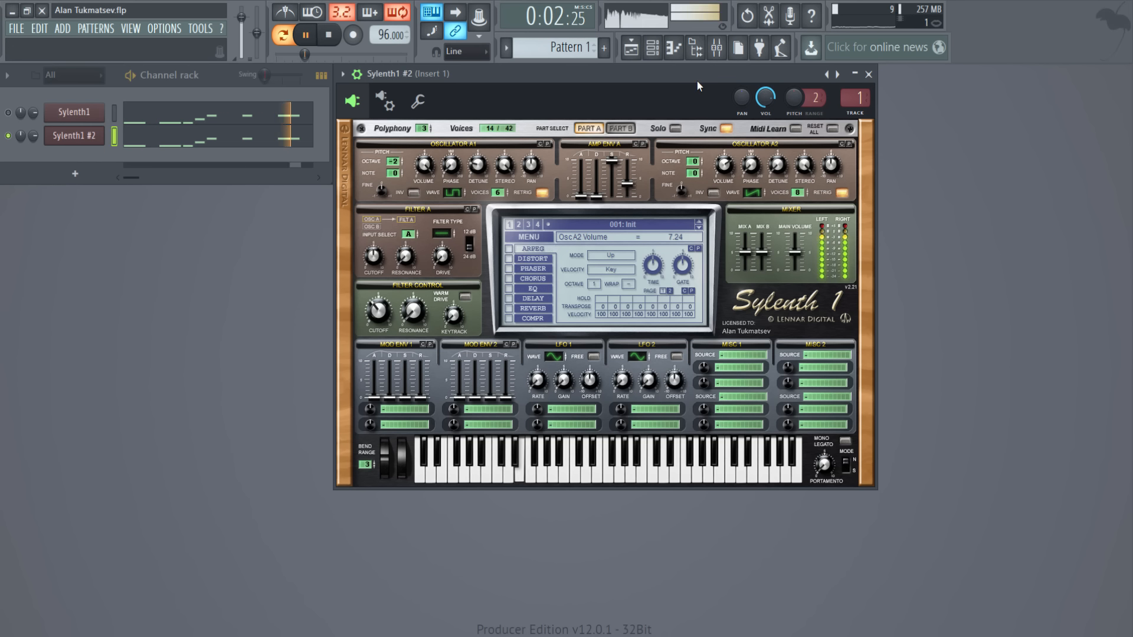
{"action": "key", "text": "space"}
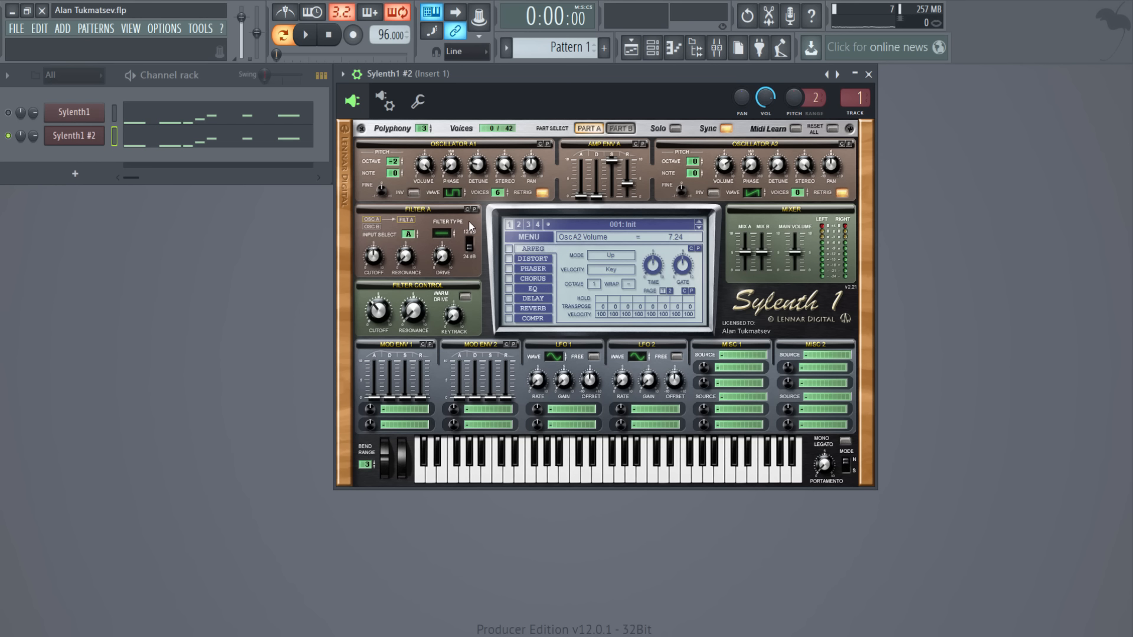
Set Filter A to Lowpass with raised drive and a cutoff of about 667 Hz, and audition the pattern
{"action": "left_click", "coordinate": [440, 234]}
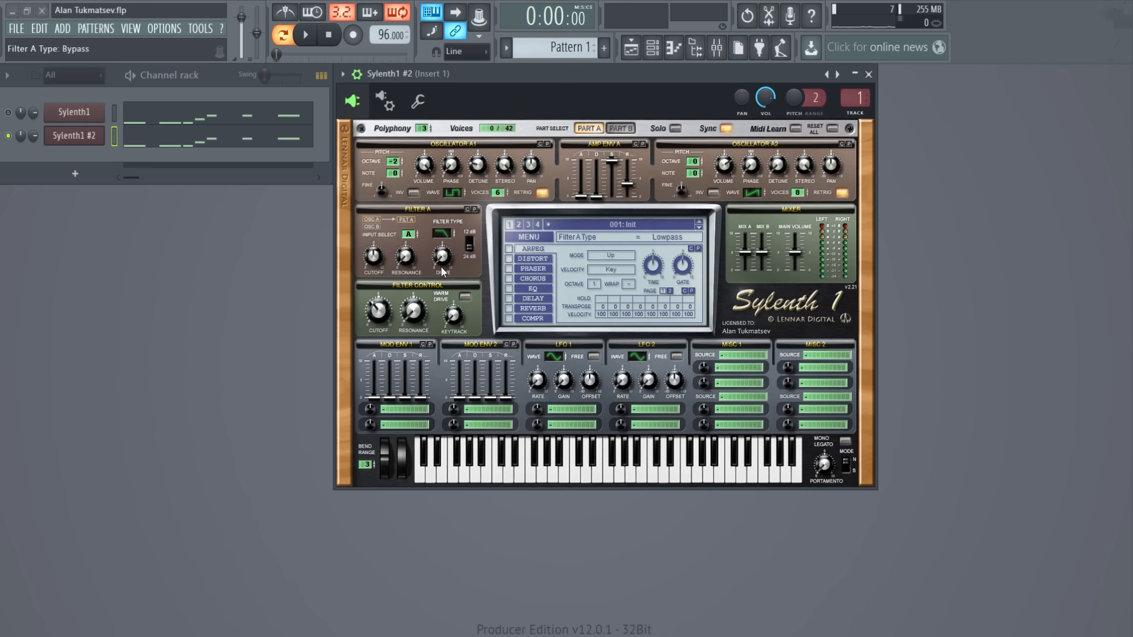
{"action": "left_click_drag", "start_coordinate": [441, 268], "coordinate": [443, 248]}
{"action": "left_click_drag", "start_coordinate": [373, 263], "coordinate": [382, 243]}
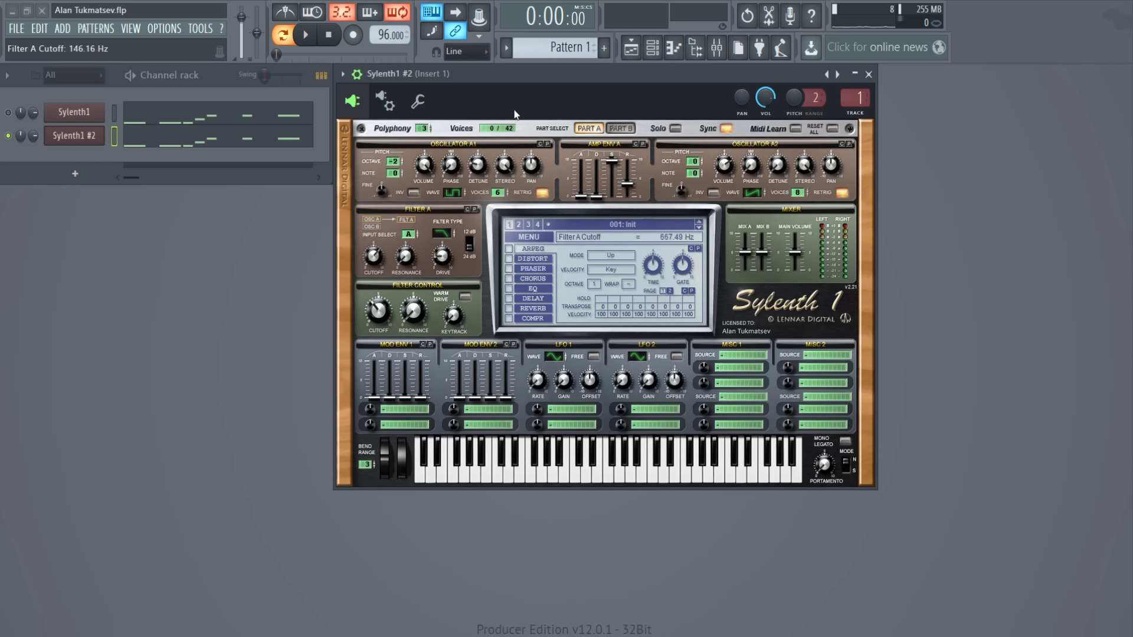
{"action": "key", "text": "space"}
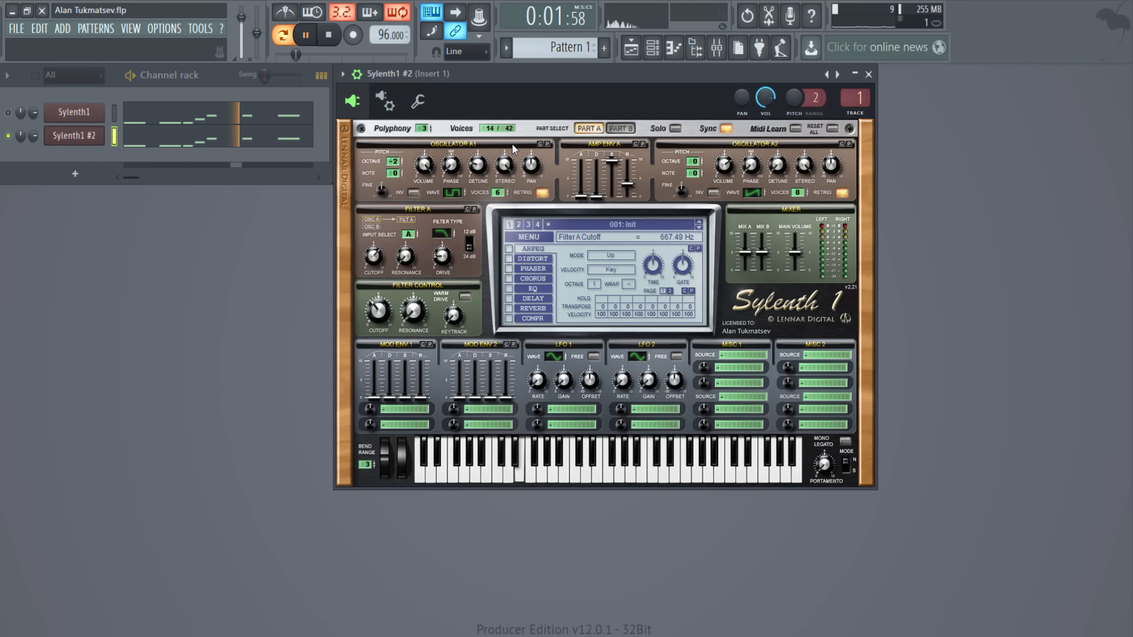
{"action": "key", "text": "space"}
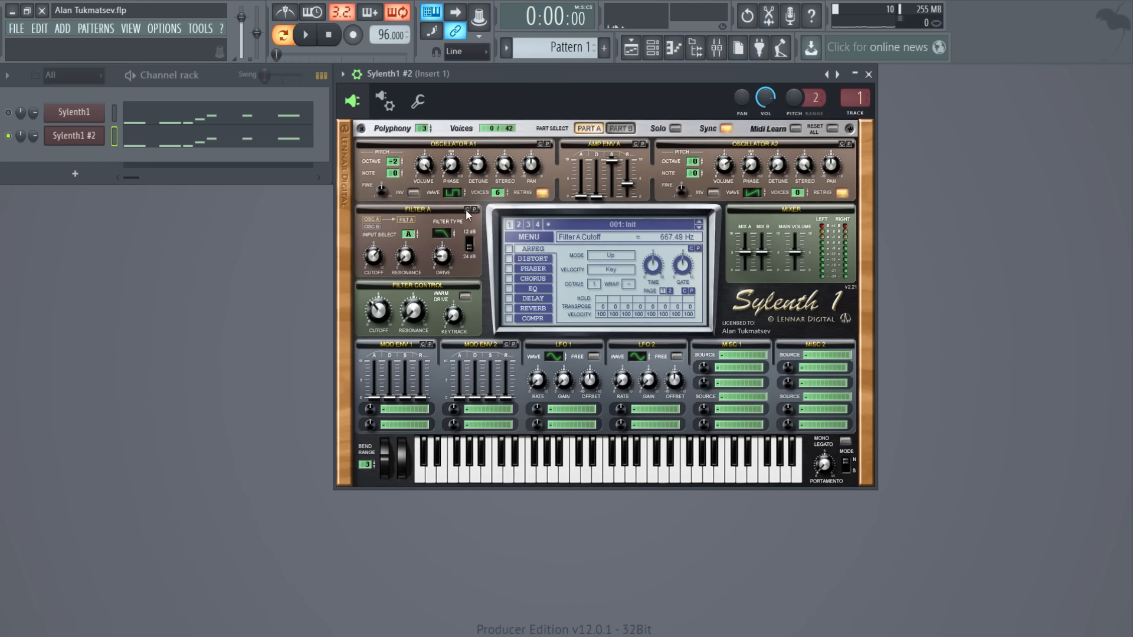
Compare Filter A's Bandpass and Highpass types by playing the pattern, and set the type back to Lowpass
{"action": "left_click", "coordinate": [445, 236]}
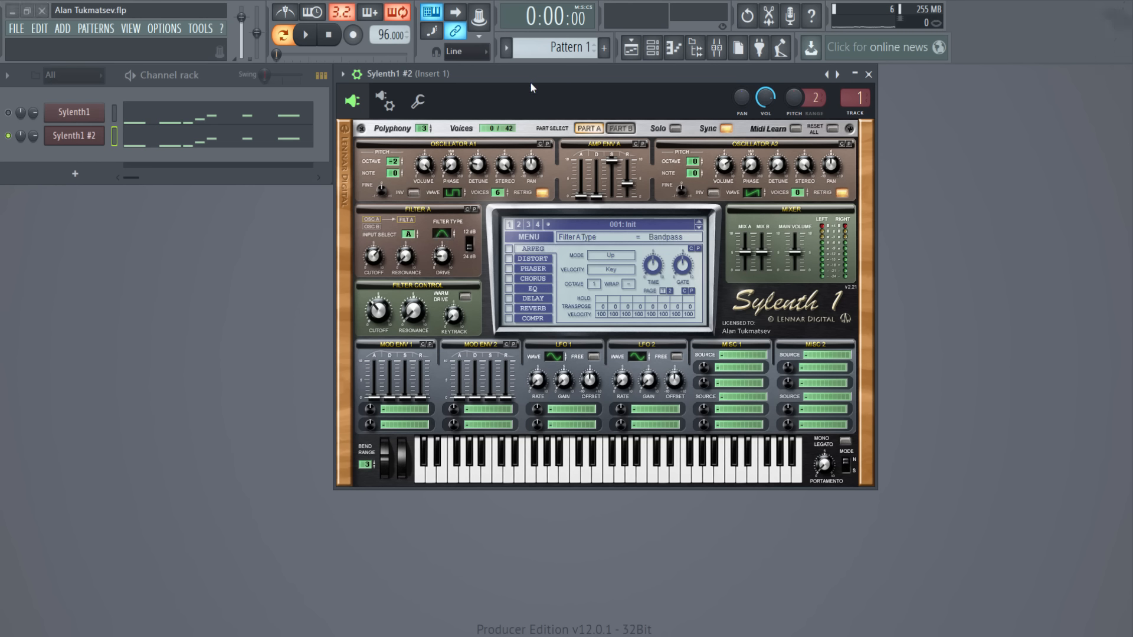
{"action": "key", "text": "space"}
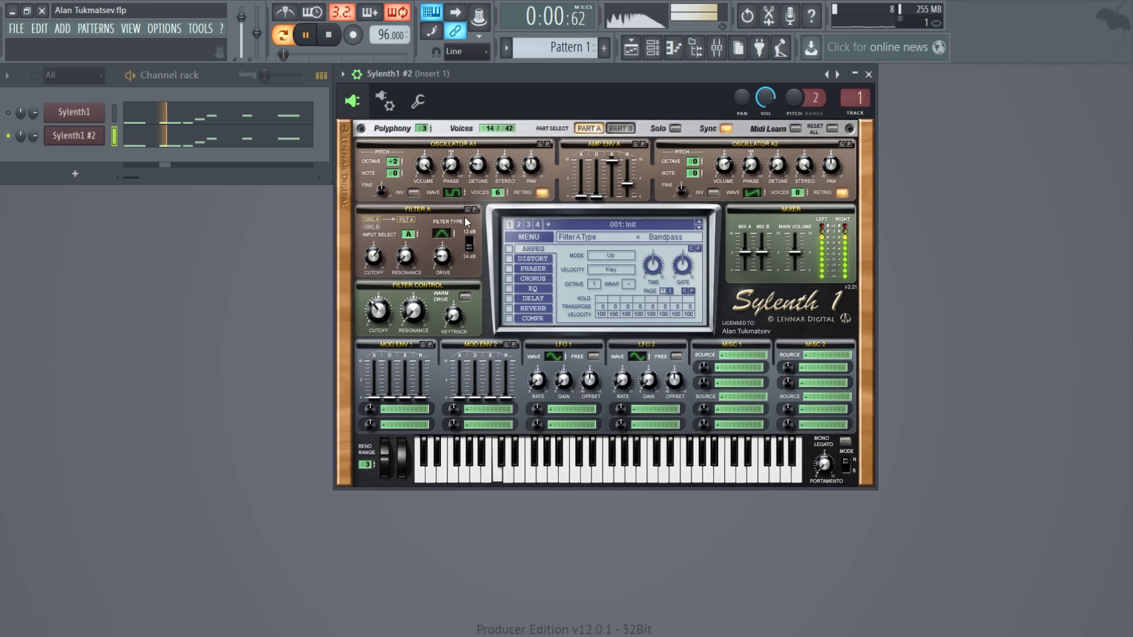
{"action": "key", "text": "space"}
{"action": "left_click", "coordinate": [452, 234]}
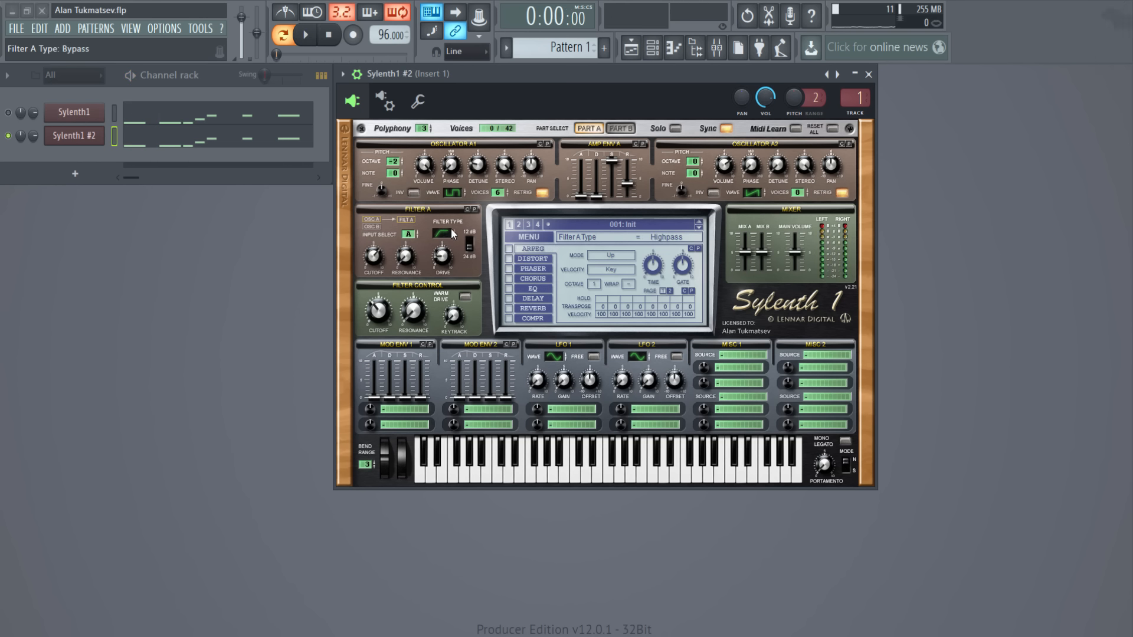
{"action": "left_click", "coordinate": [504, 91]}
{"action": "key", "text": "space"}
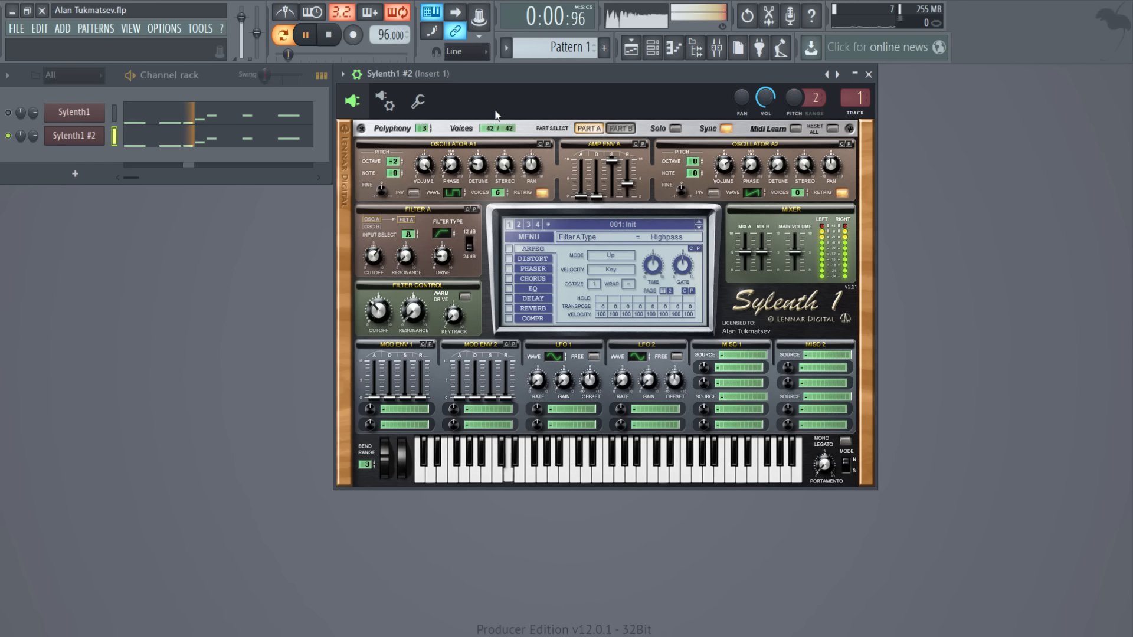
{"action": "key", "text": "space"}
{"action": "left_click", "coordinate": [452, 234]}
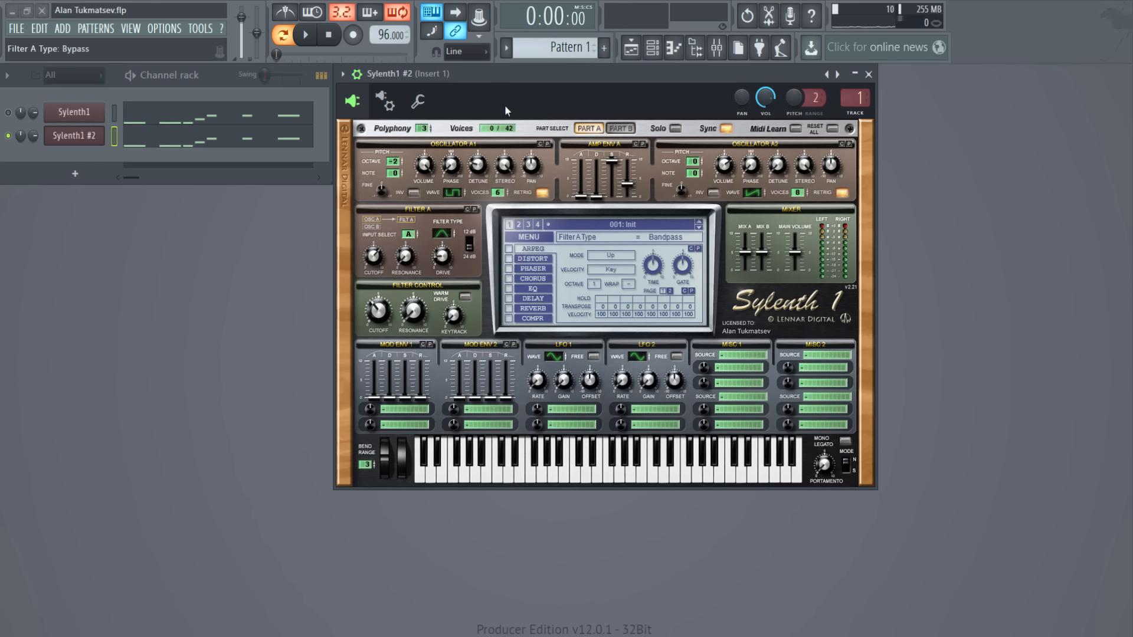
{"action": "key", "text": "space"}
{"action": "left_click", "coordinate": [444, 236]}
{"action": "key", "text": "space"}
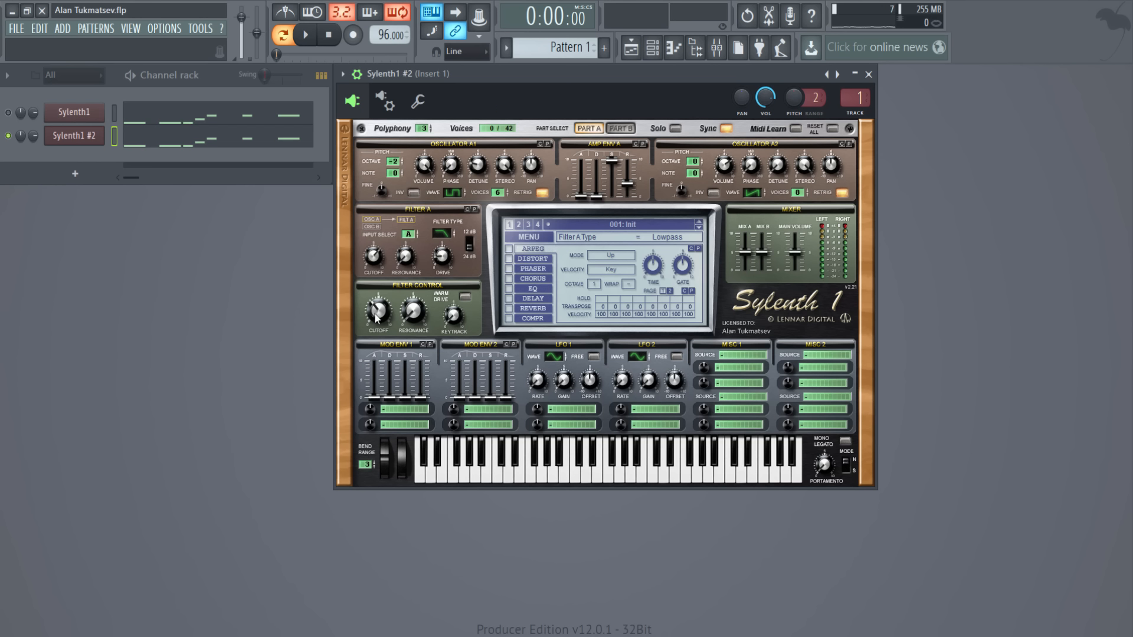
Assign Cutoff A as the first destination of Mod Env 1, and switch the synth view to Part B
{"action": "left_click", "coordinate": [404, 410]}
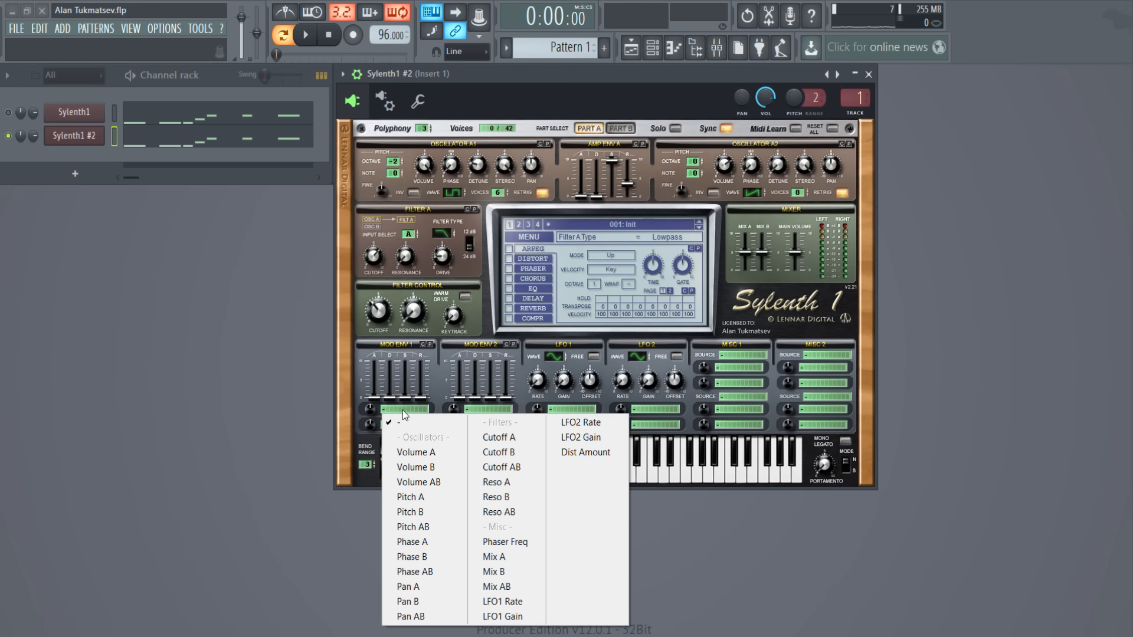
{"action": "left_click", "coordinate": [498, 438]}
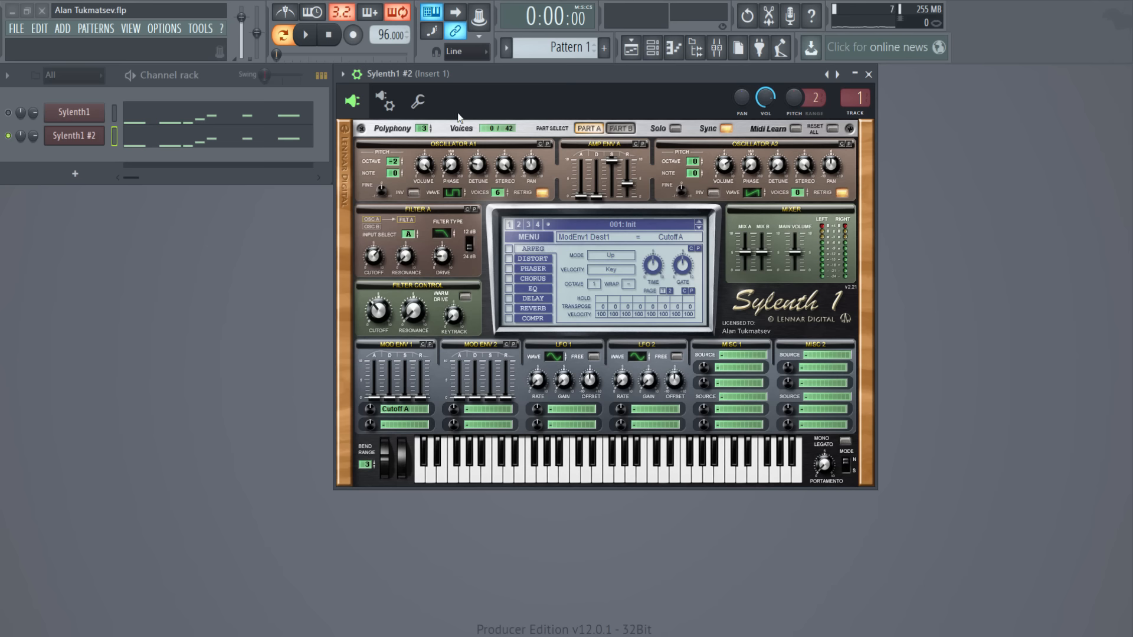
{"action": "left_click", "coordinate": [618, 129]}
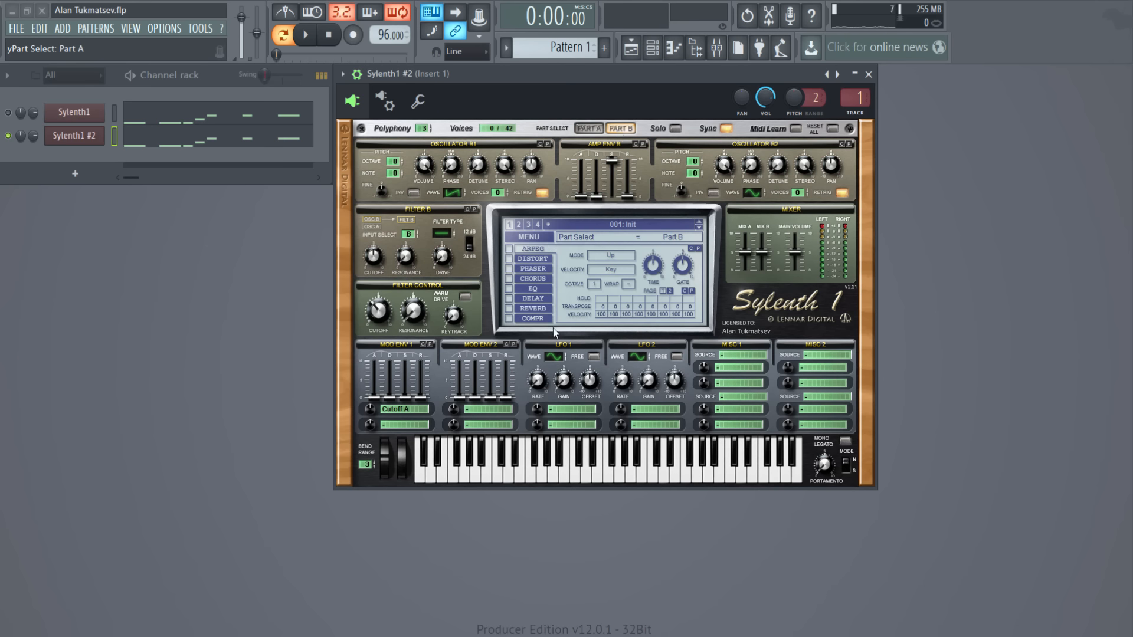
Compare the Part A and Part B views, look over Mod Env 1's destination options, and return to Part A
{"action": "left_click", "coordinate": [589, 128]}
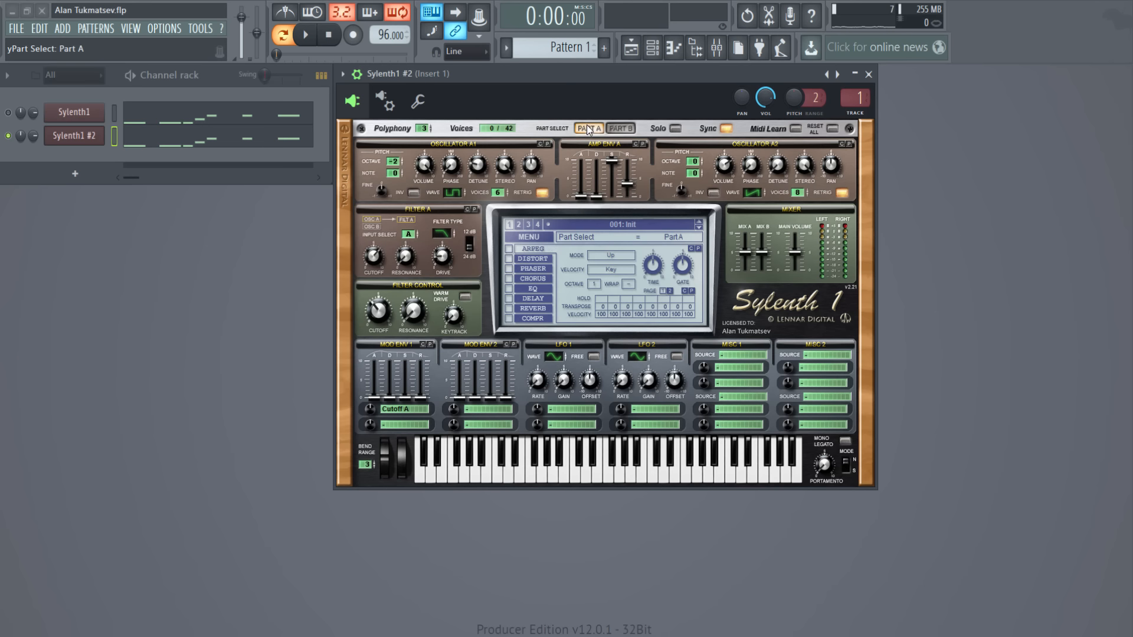
{"action": "left_click", "coordinate": [409, 408]}
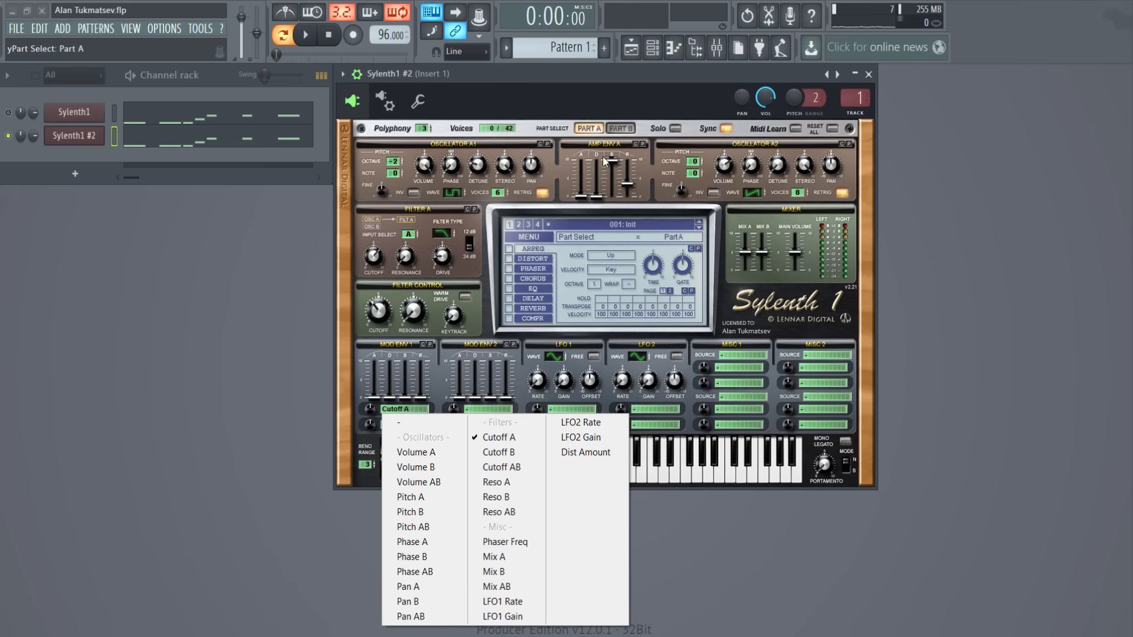
{"action": "left_click", "coordinate": [600, 93]}
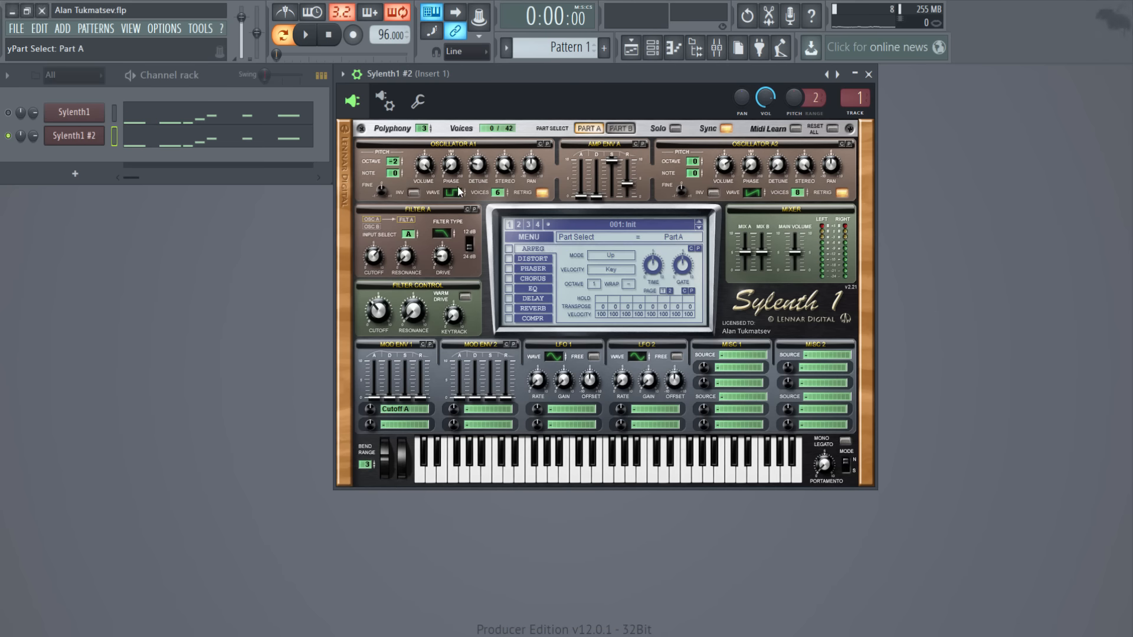
{"action": "left_click", "coordinate": [626, 129]}
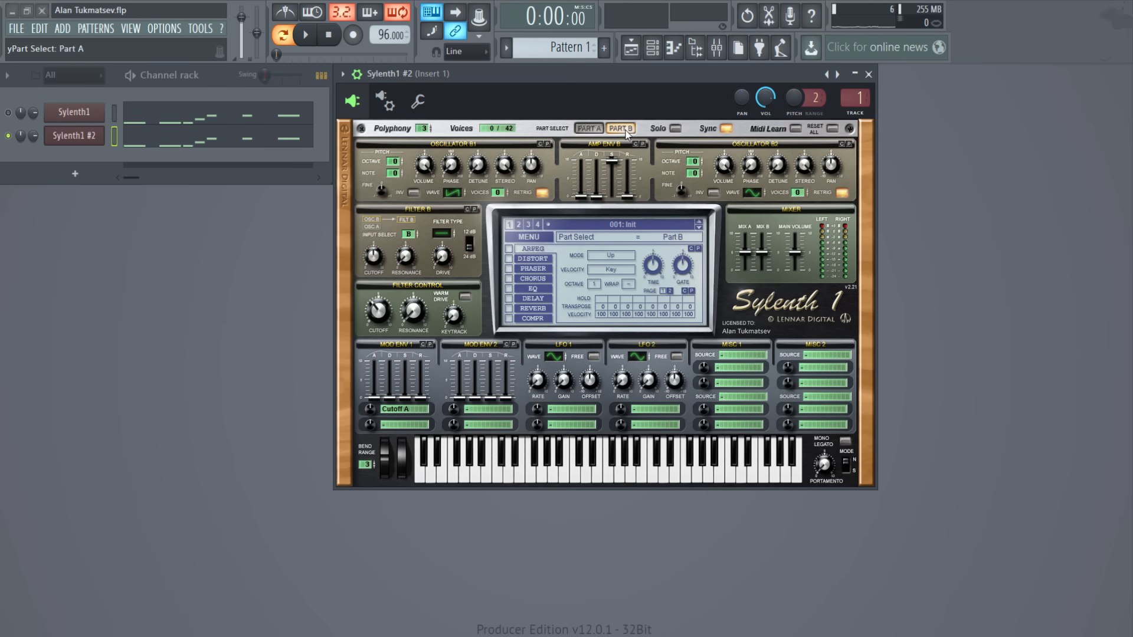
{"action": "left_click", "coordinate": [589, 128]}
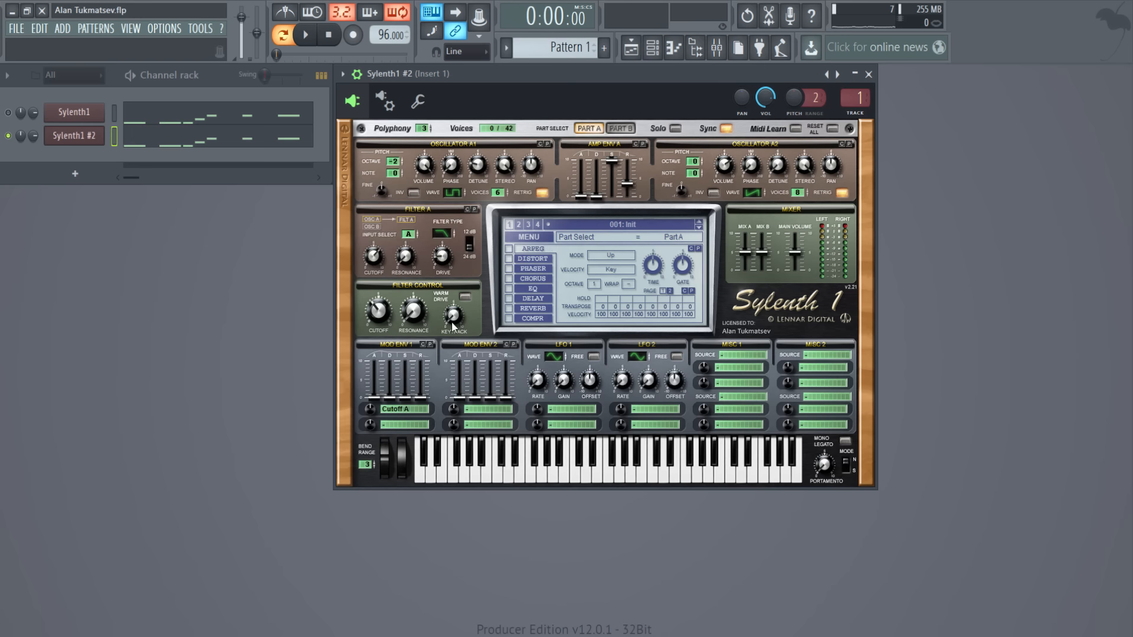
{"action": "left_click", "coordinate": [392, 408]}
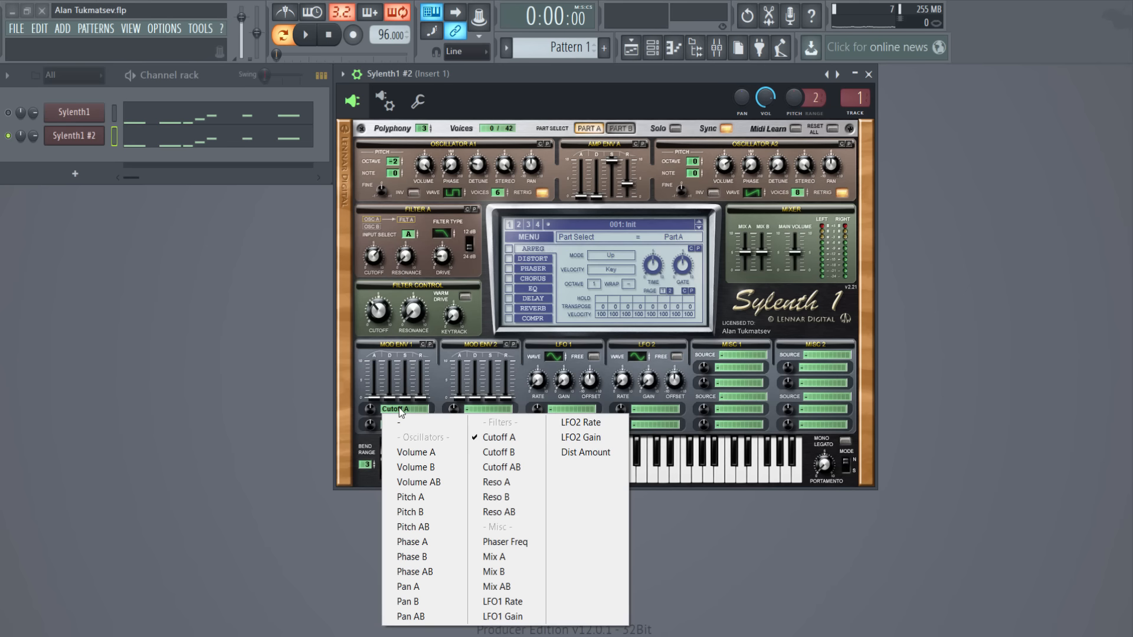
{"action": "left_click", "coordinate": [546, 92]}
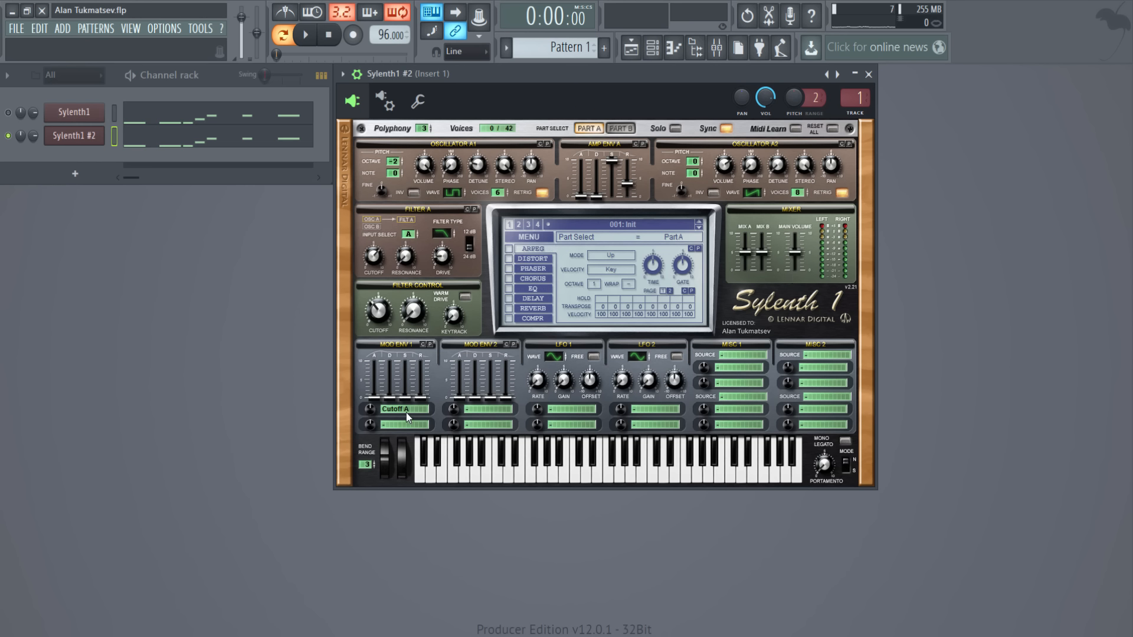
Lower the Filter Control cutoff to about 36.90 Hz, raise Mod Env 1's decay to about 4.66, and audition the pattern
{"action": "left_click", "coordinate": [378, 315]}
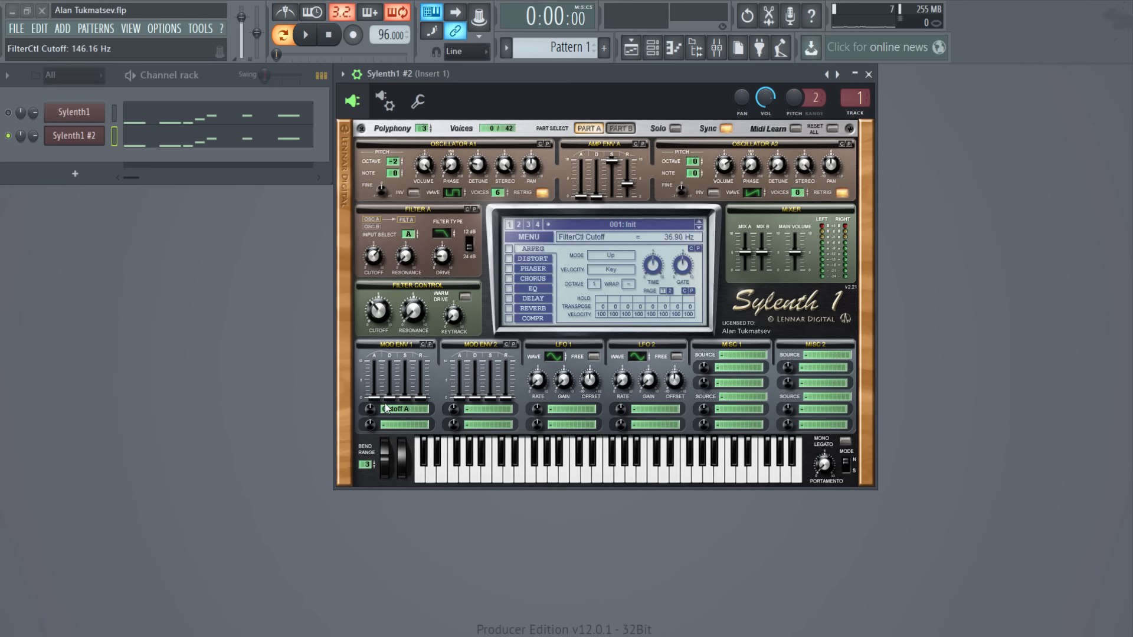
{"action": "left_click_drag", "start_coordinate": [388, 397], "coordinate": [395, 354]}
{"action": "key", "text": "space"}
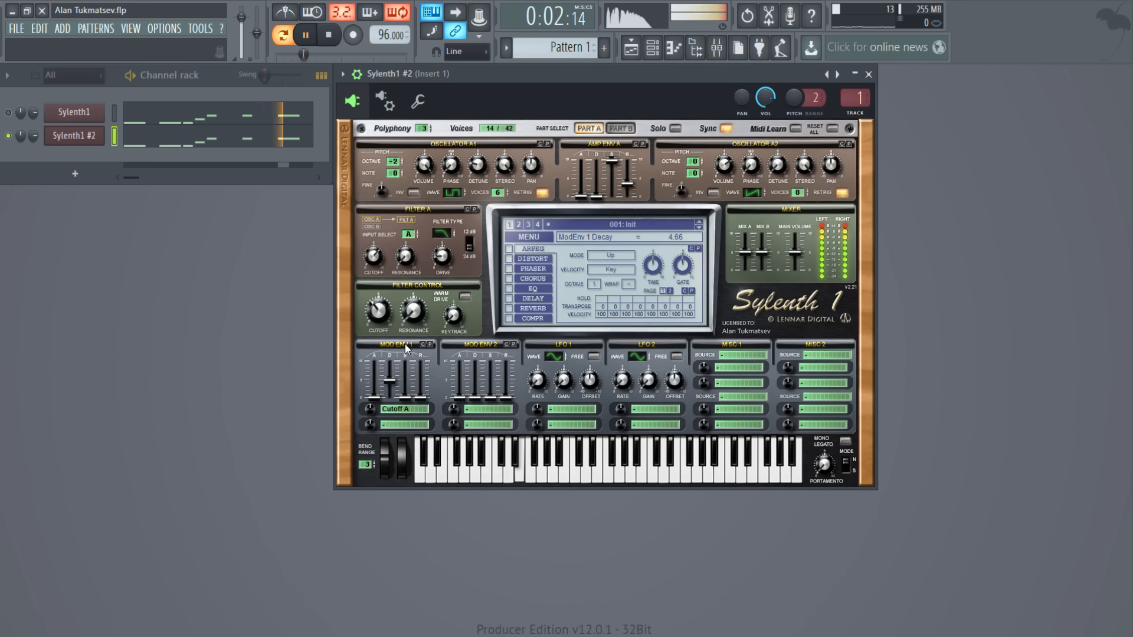
{"action": "key", "text": "space"}
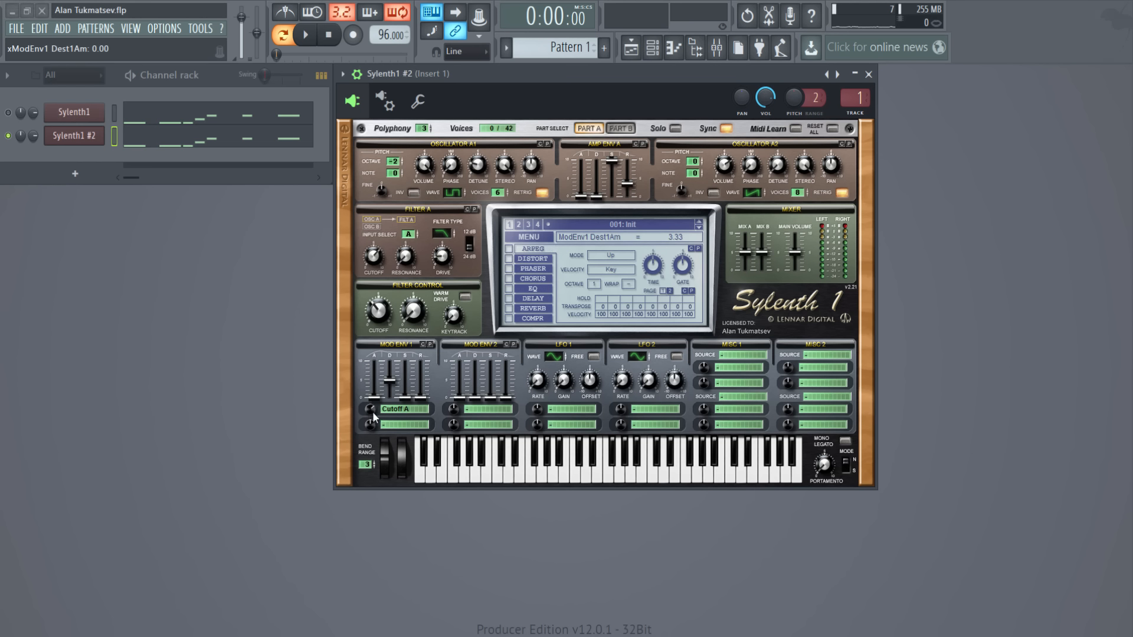
Set Mod Env 1's Cutoff A amount to about 2.67 and its decay to about 3.85 while auditioning the pattern
{"action": "left_click_drag", "start_coordinate": [373, 413], "coordinate": [373, 409]}
{"action": "key", "text": "space"}
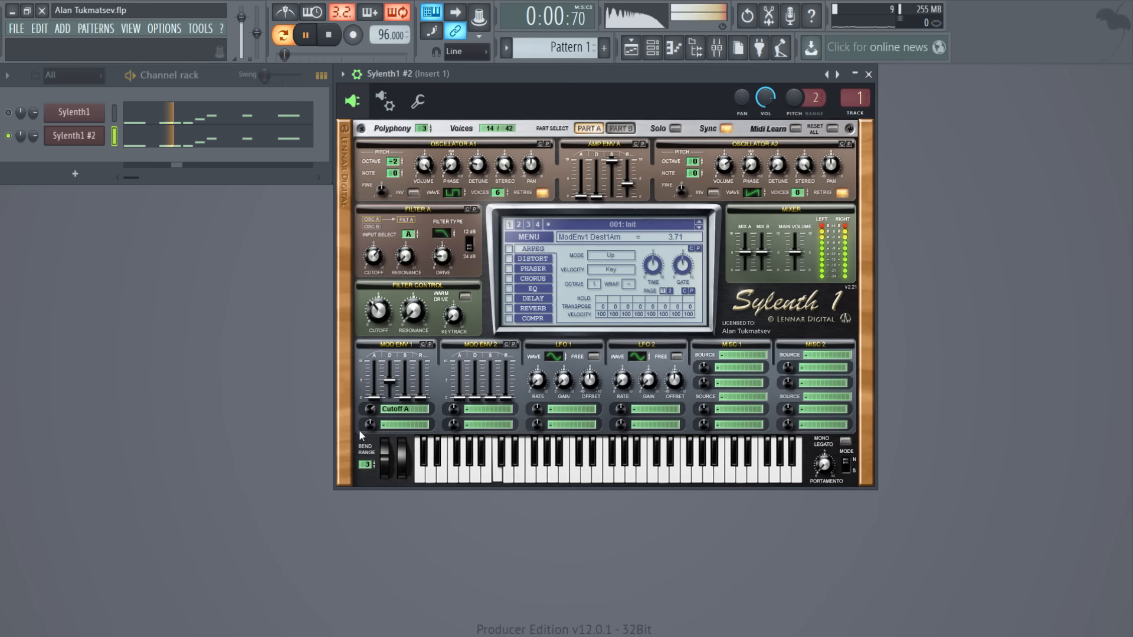
{"action": "left_click_drag", "start_coordinate": [370, 408], "coordinate": [371, 421]}
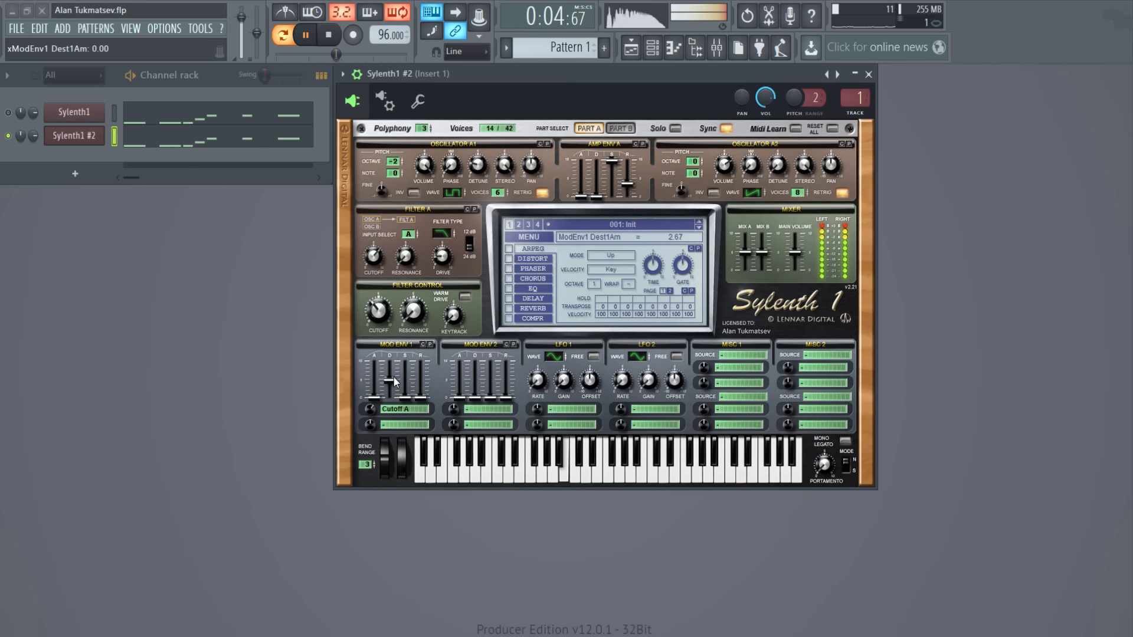
{"action": "left_click_drag", "start_coordinate": [394, 377], "coordinate": [393, 390]}
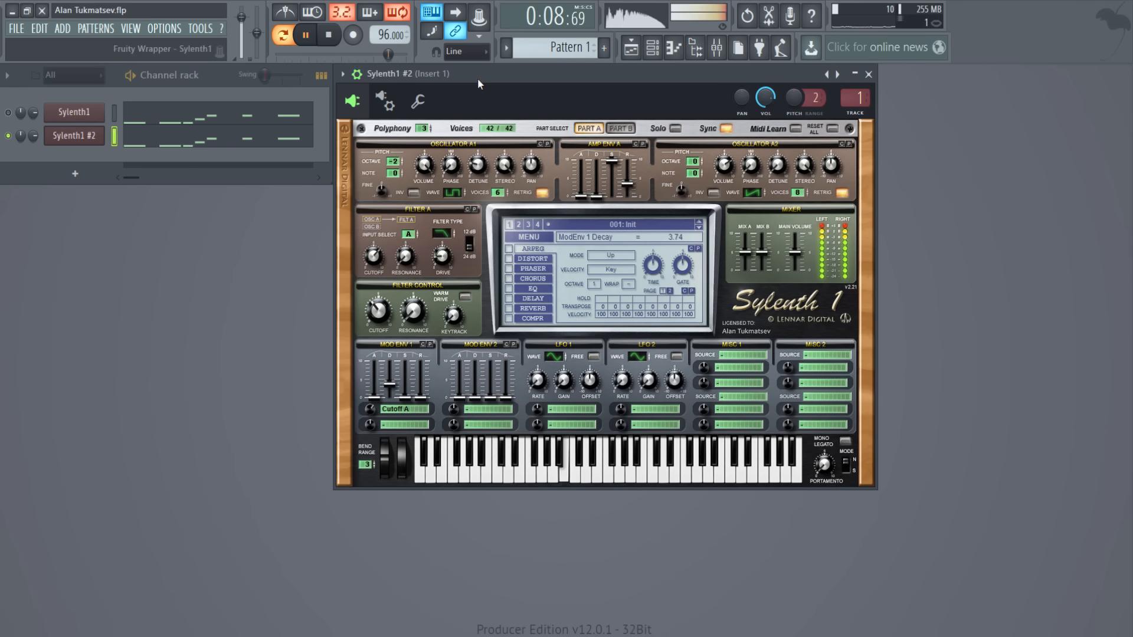
{"action": "key", "text": "space"}
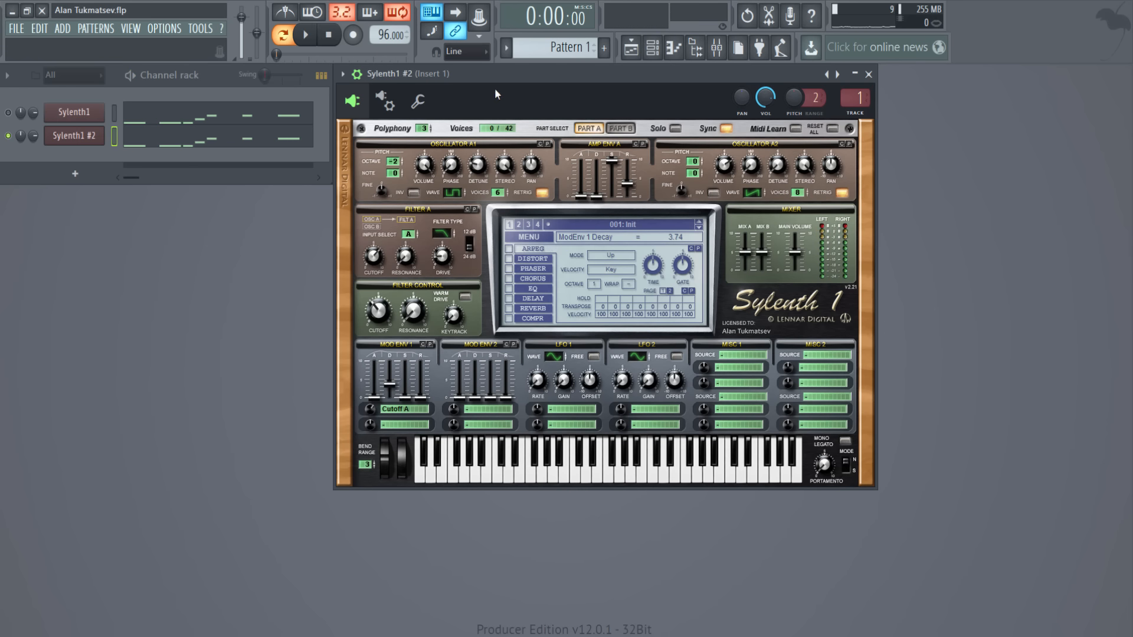
{"action": "key", "text": "space"}
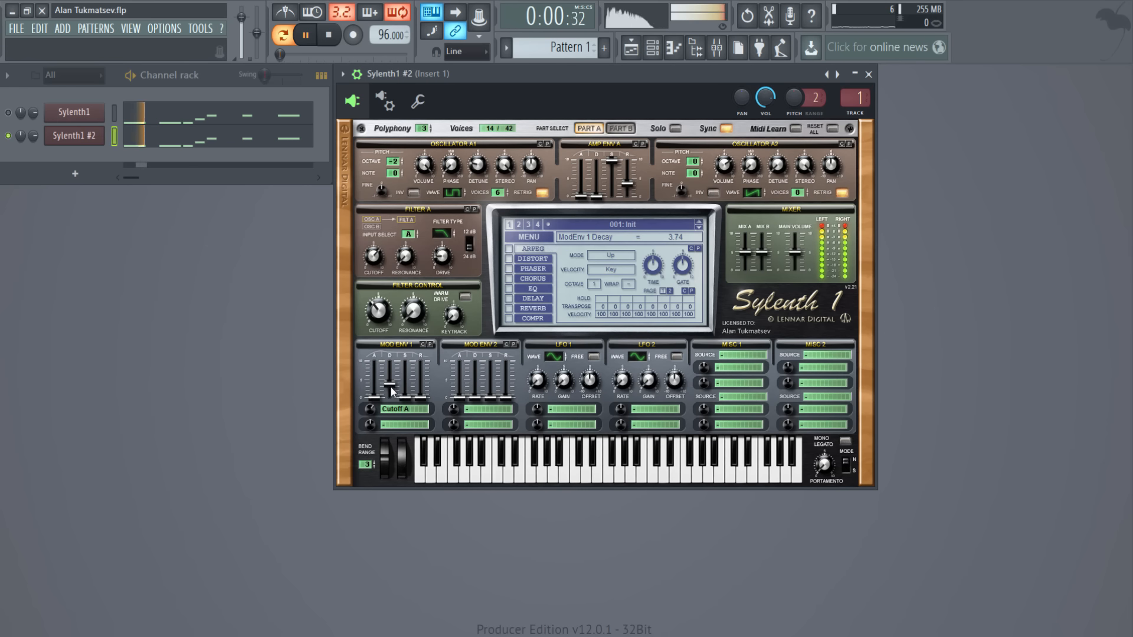
{"action": "mouse_move", "coordinate": [392, 387]}
{"action": "left_mouse_down"}
{"action": "mouse_move", "coordinate": [392, 418]}
{"action": "mouse_move", "coordinate": [395, 332]}
{"action": "mouse_move", "coordinate": [395, 376]}
{"action": "left_mouse_up"}
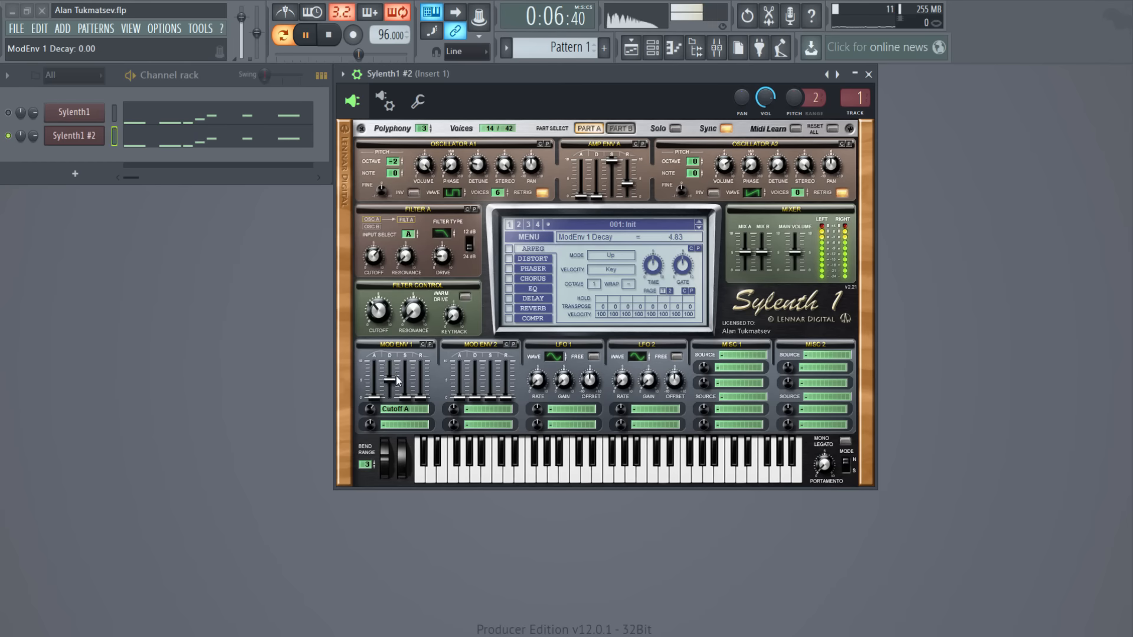
{"action": "key", "text": "space"}
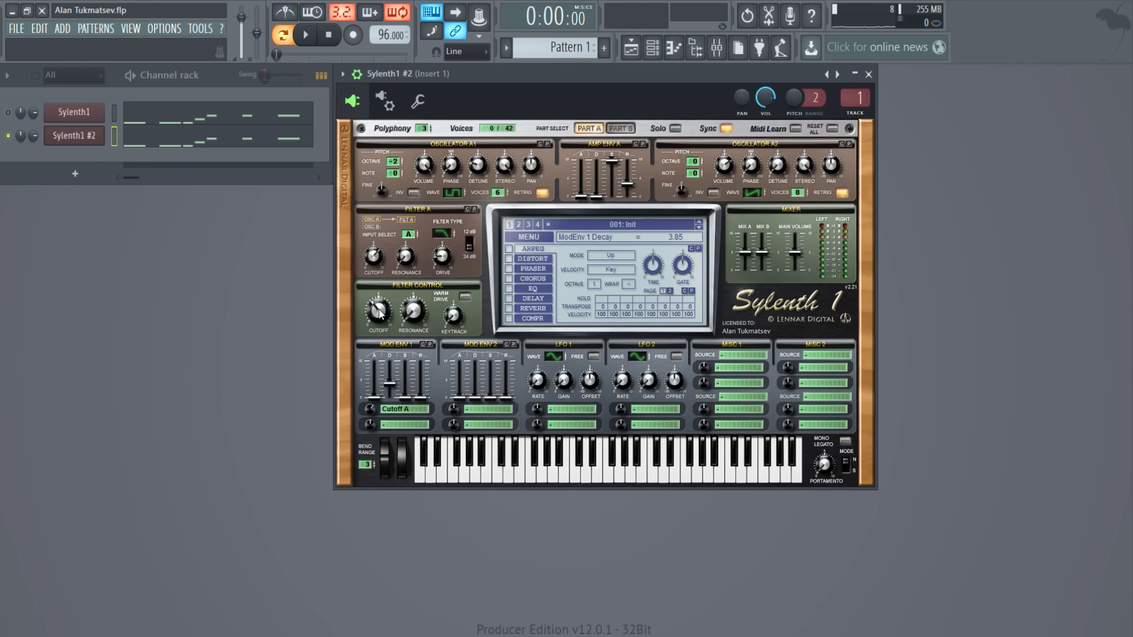
Lower the Filter Control cutoff to about 26 Hz and set Mod Env 1's decay to about 3.62 while auditioning the pattern
{"action": "left_click_drag", "start_coordinate": [379, 313], "coordinate": [380, 347]}
{"action": "left_click_drag", "start_coordinate": [385, 286], "coordinate": [374, 321]}
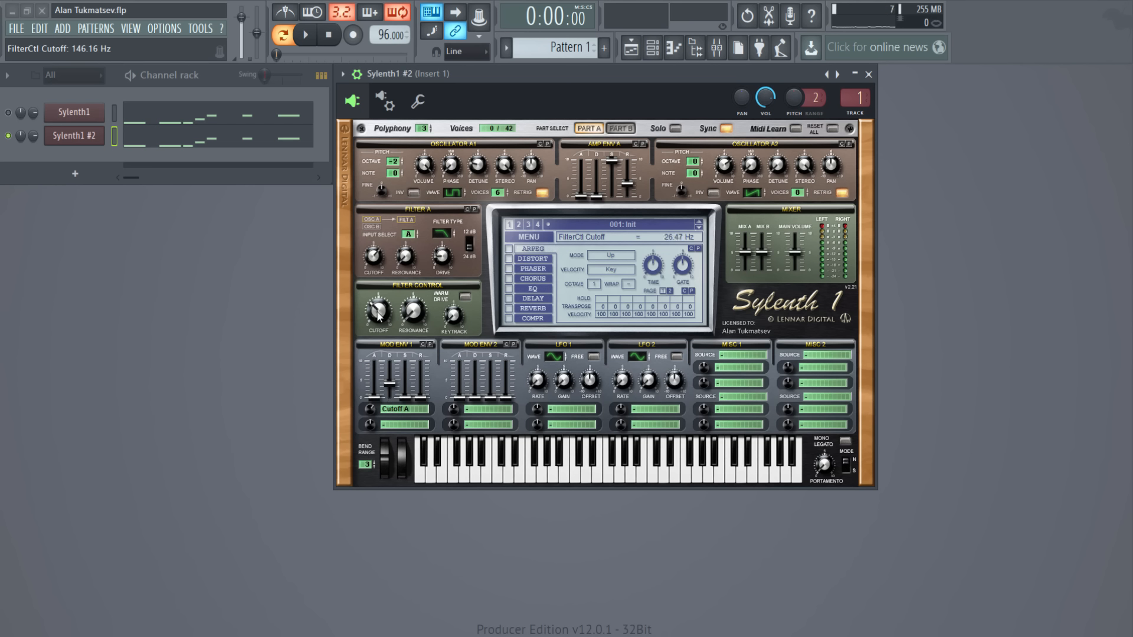
{"action": "left_click", "coordinate": [391, 393]}
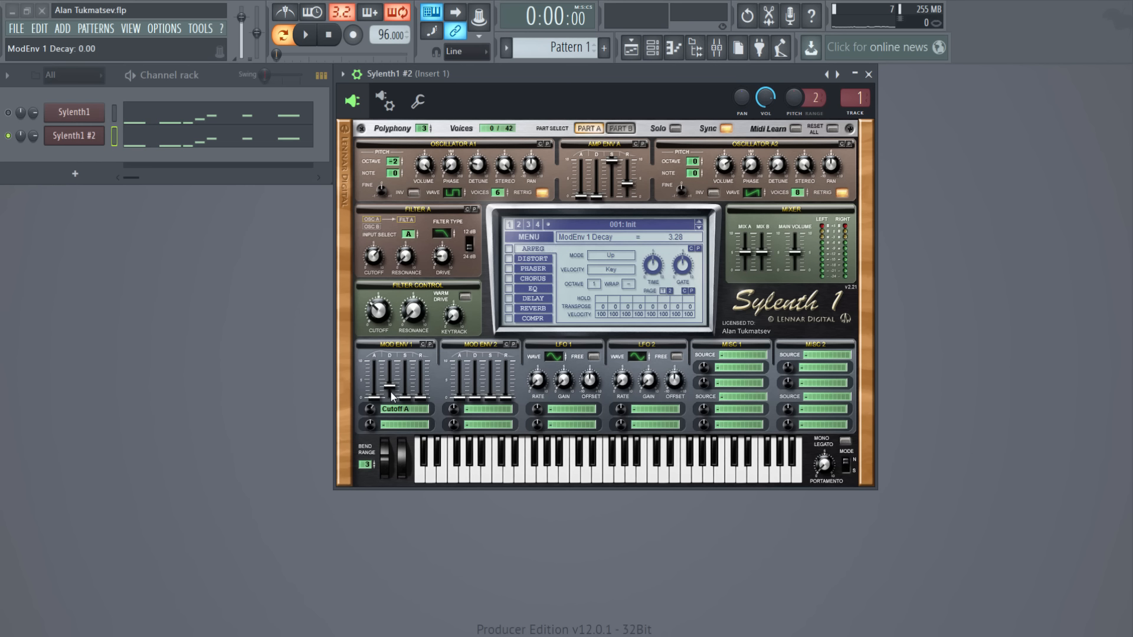
{"action": "key", "text": "space"}
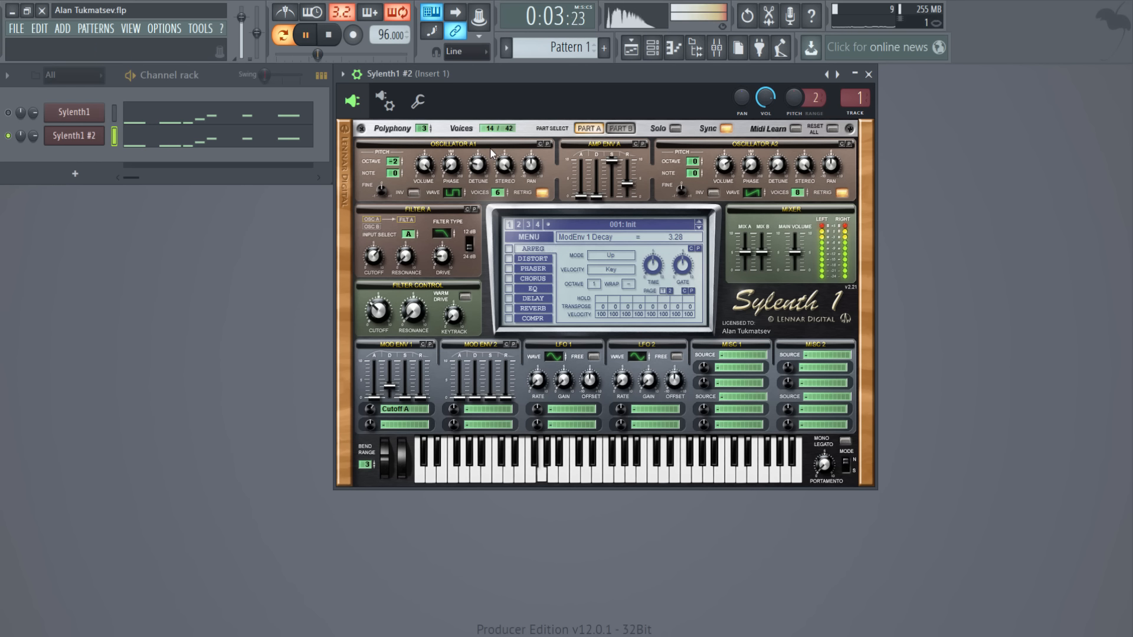
{"action": "left_click", "coordinate": [394, 382]}
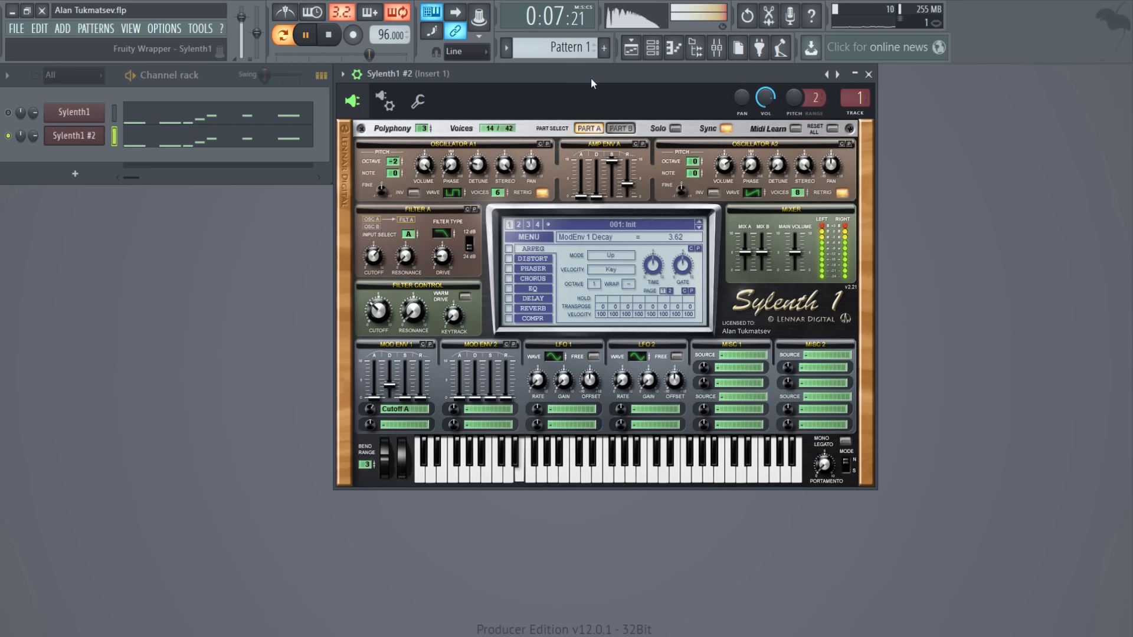
{"action": "key", "text": "space"}
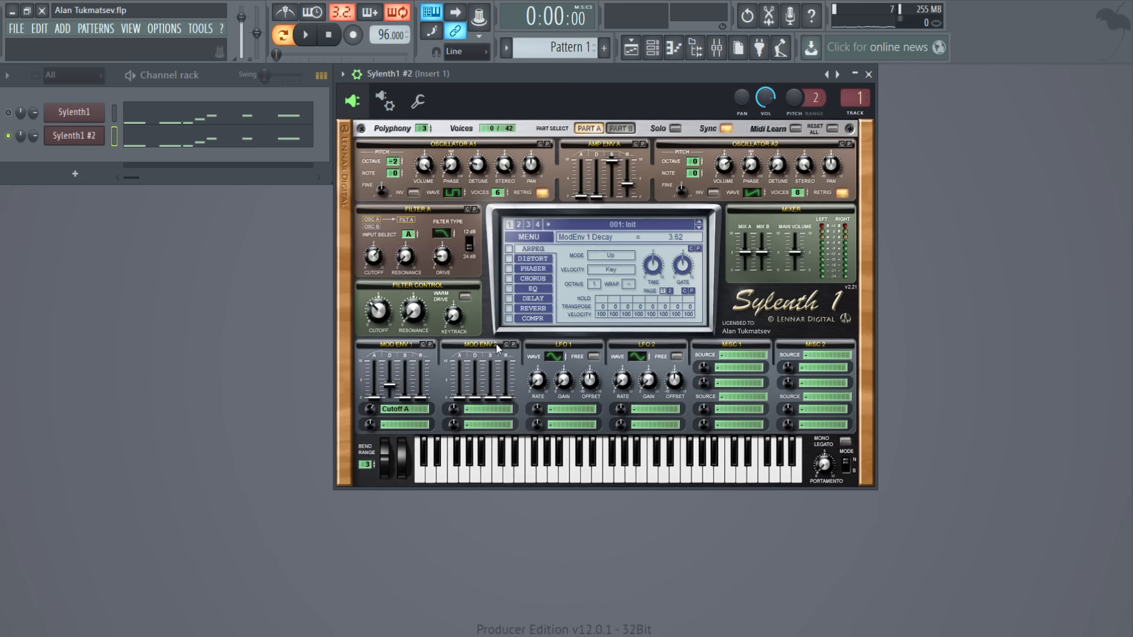
Assign Pitch A as the first destination of Mod Env 2
{"action": "left_click", "coordinate": [489, 410]}
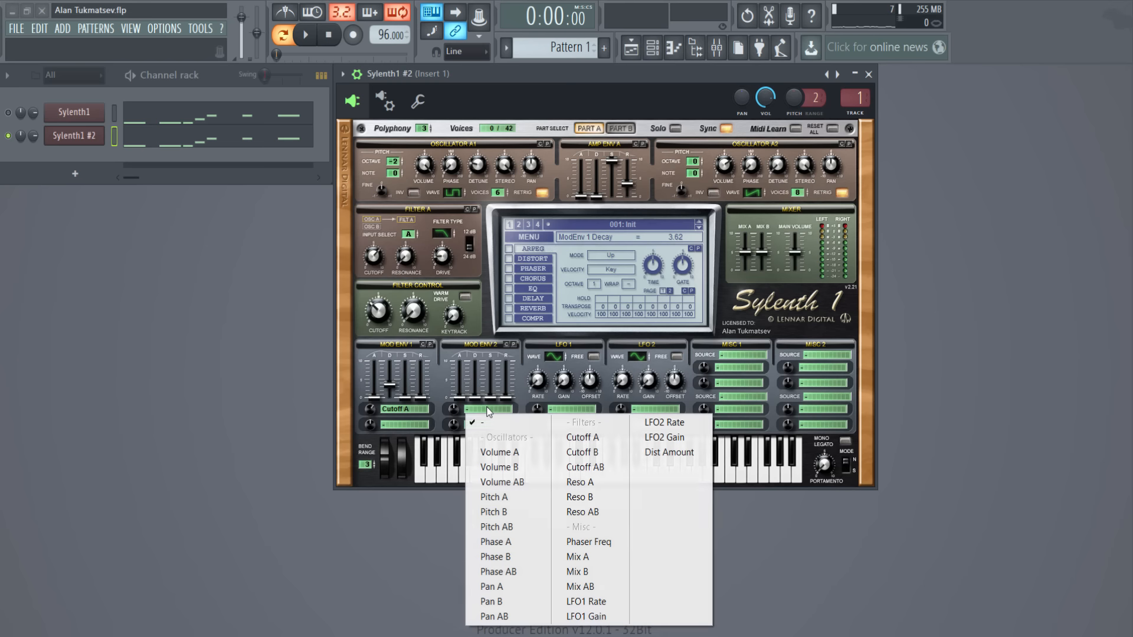
{"action": "left_click", "coordinate": [497, 492]}
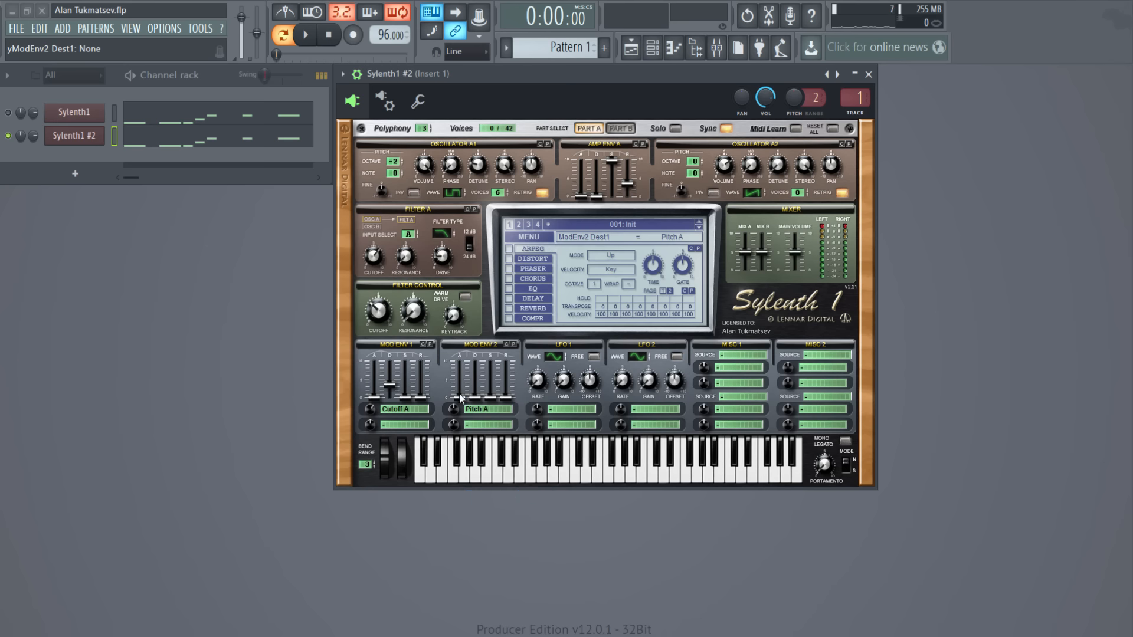
{"action": "left_click", "coordinate": [492, 410]}
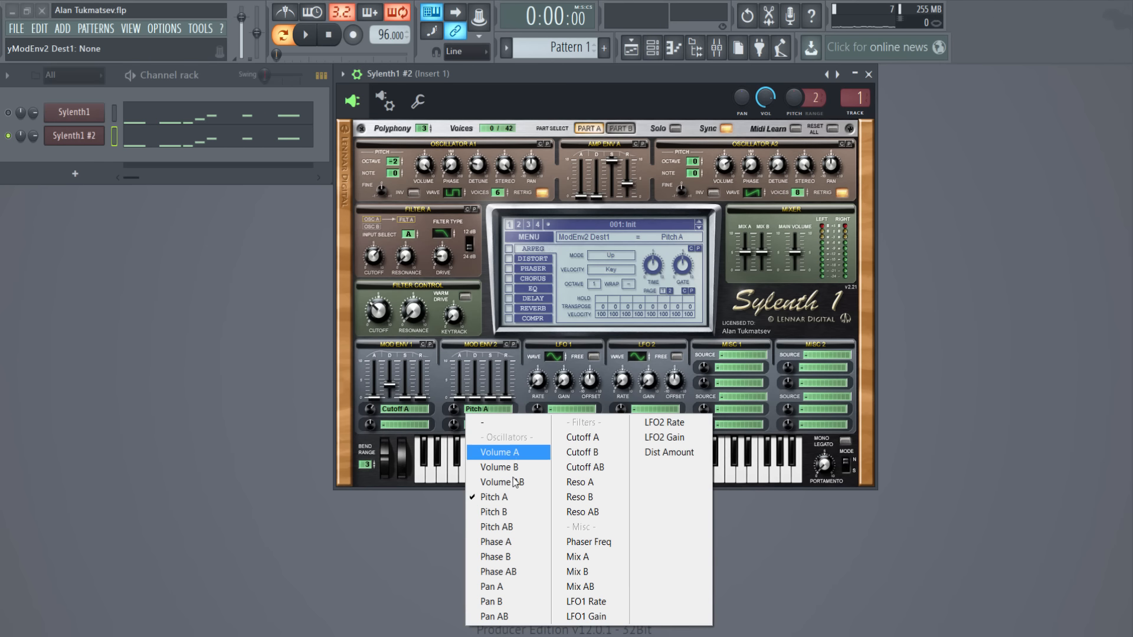
{"action": "left_click", "coordinate": [544, 98]}
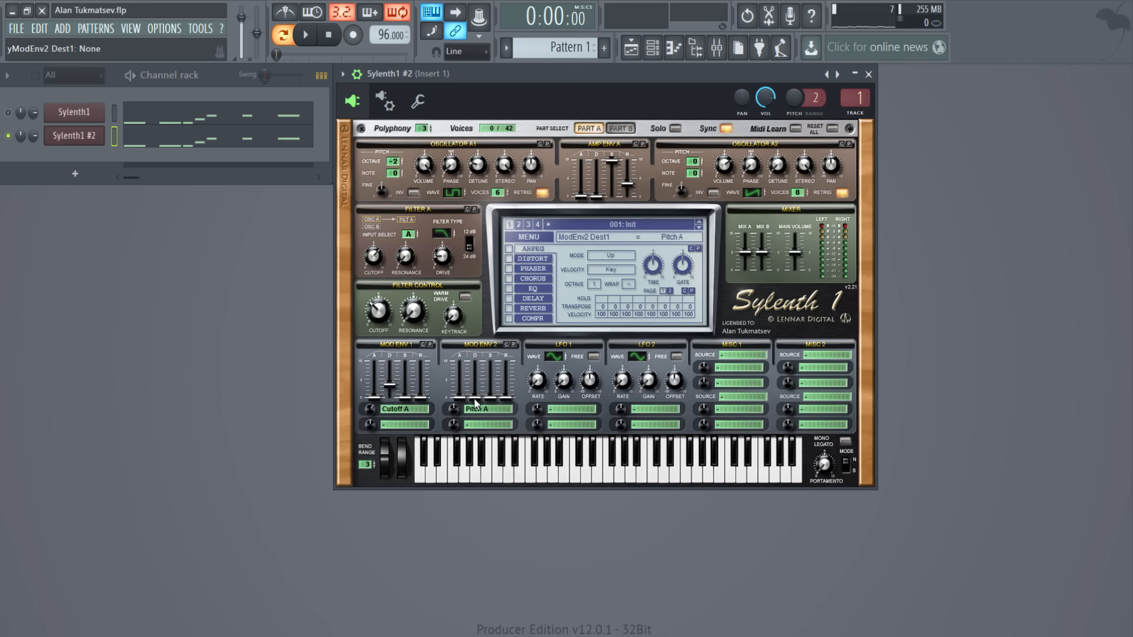
Set Mod Env 2's decay to about 0.75 and its Pitch A amount to about 0.86, and audition the pattern
{"action": "left_click_drag", "start_coordinate": [475, 404], "coordinate": [478, 397]}
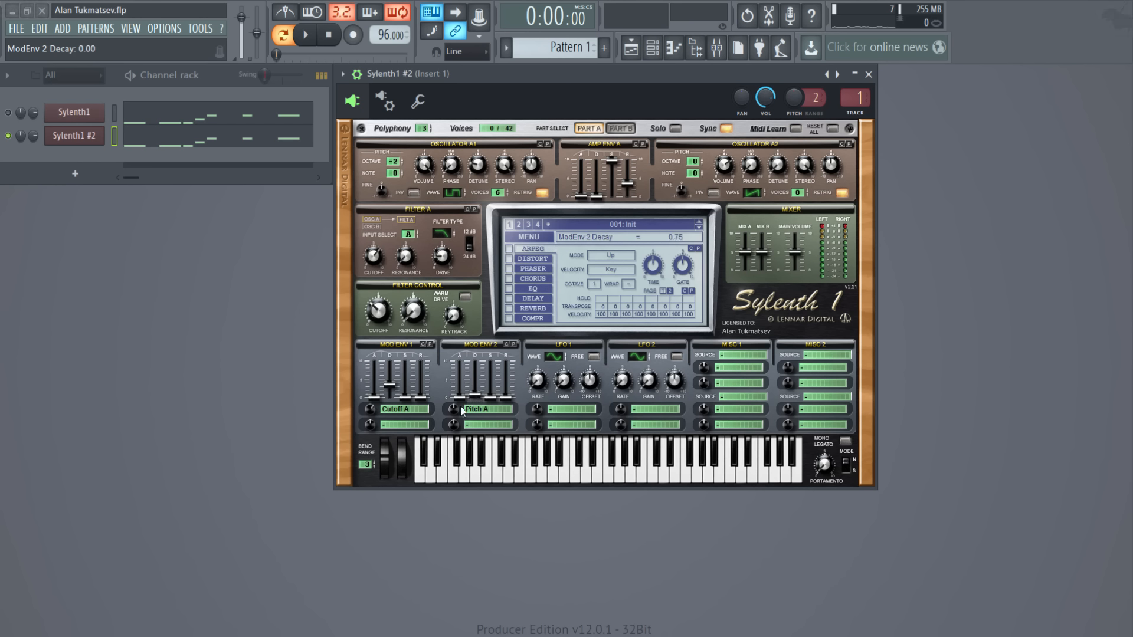
{"action": "left_click", "coordinate": [455, 409]}
{"action": "left_click_drag", "start_coordinate": [458, 409], "coordinate": [459, 401]}
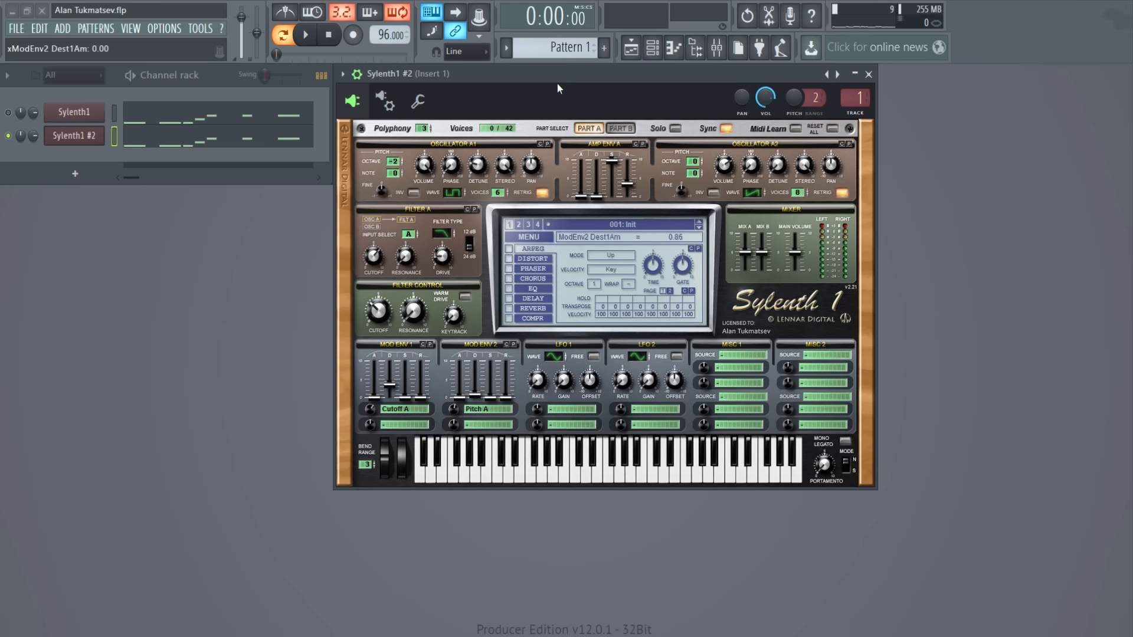
{"action": "key", "text": "space"}
{"action": "key", "text": "space"}
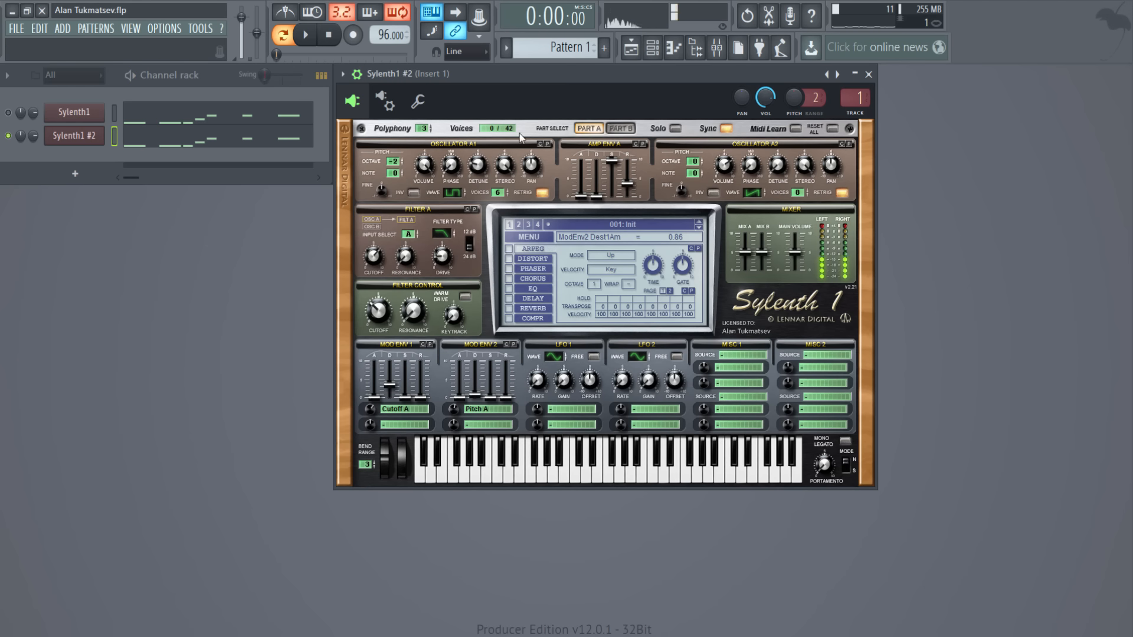
Refine Mod Env 2 to a decay of about 0.57 and a Pitch A amount of about 2.10, auditioning the pattern
{"action": "key", "text": "space"}
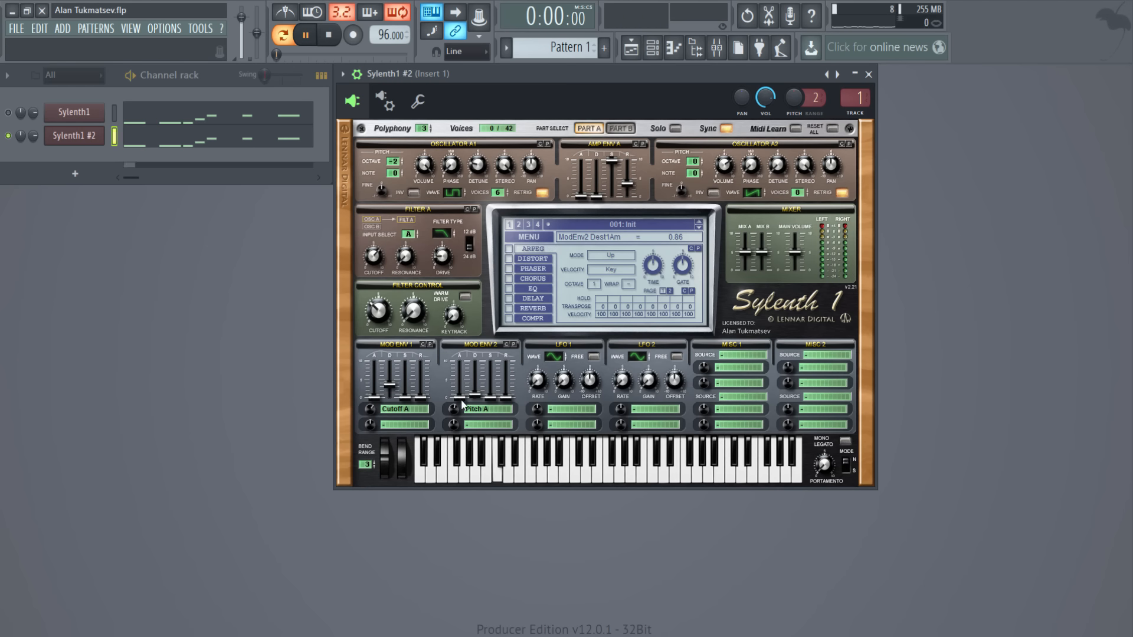
{"action": "mouse_move", "coordinate": [474, 397]}
{"action": "left_mouse_down"}
{"action": "mouse_move", "coordinate": [476, 380]}
{"action": "mouse_move", "coordinate": [477, 399]}
{"action": "left_mouse_up"}
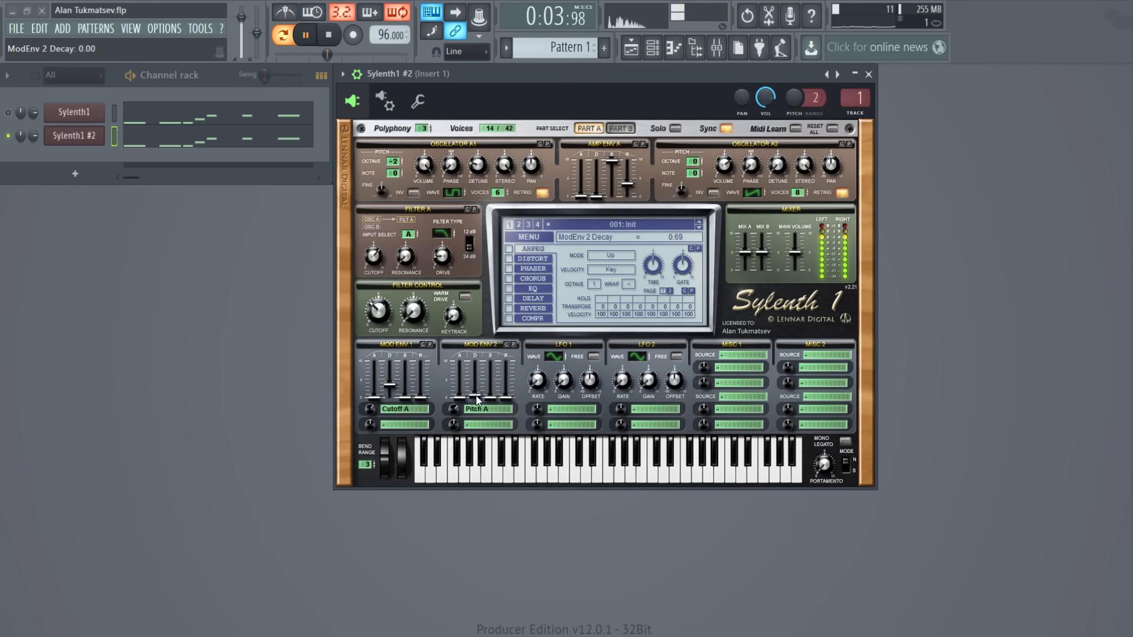
{"action": "key", "text": "space"}
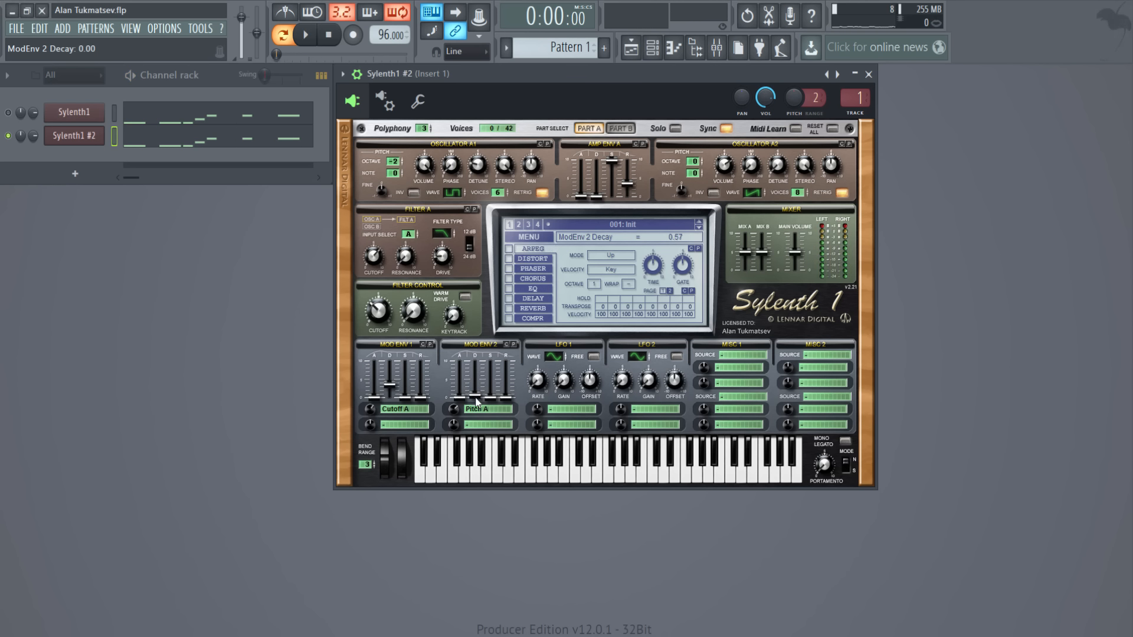
{"action": "left_click_drag", "start_coordinate": [473, 399], "coordinate": [476, 401]}
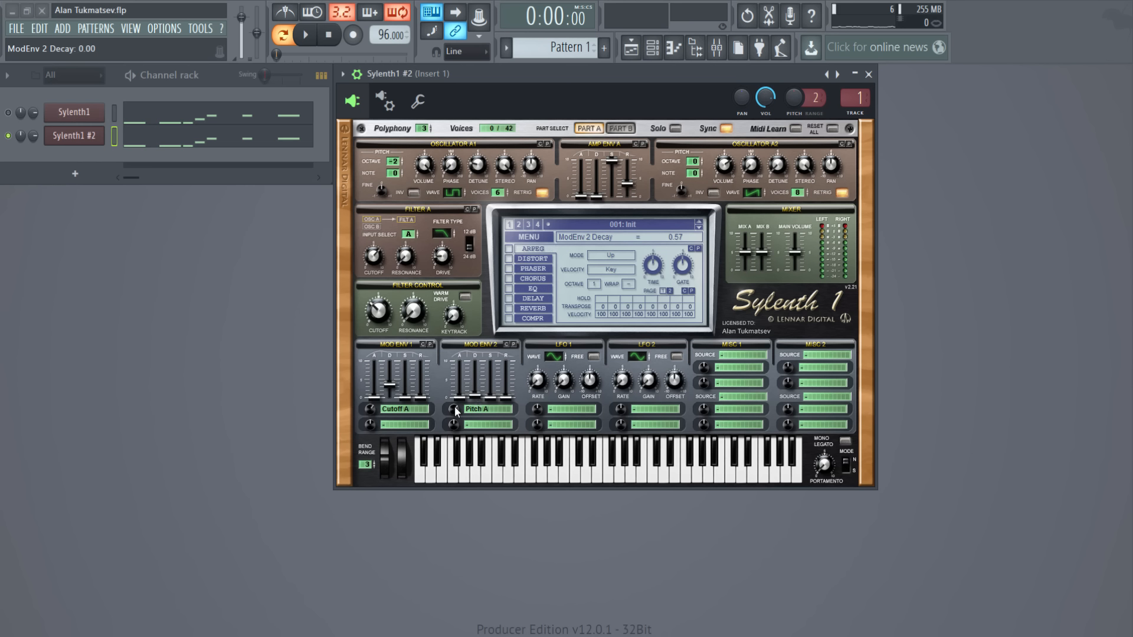
{"action": "left_click", "coordinate": [454, 409]}
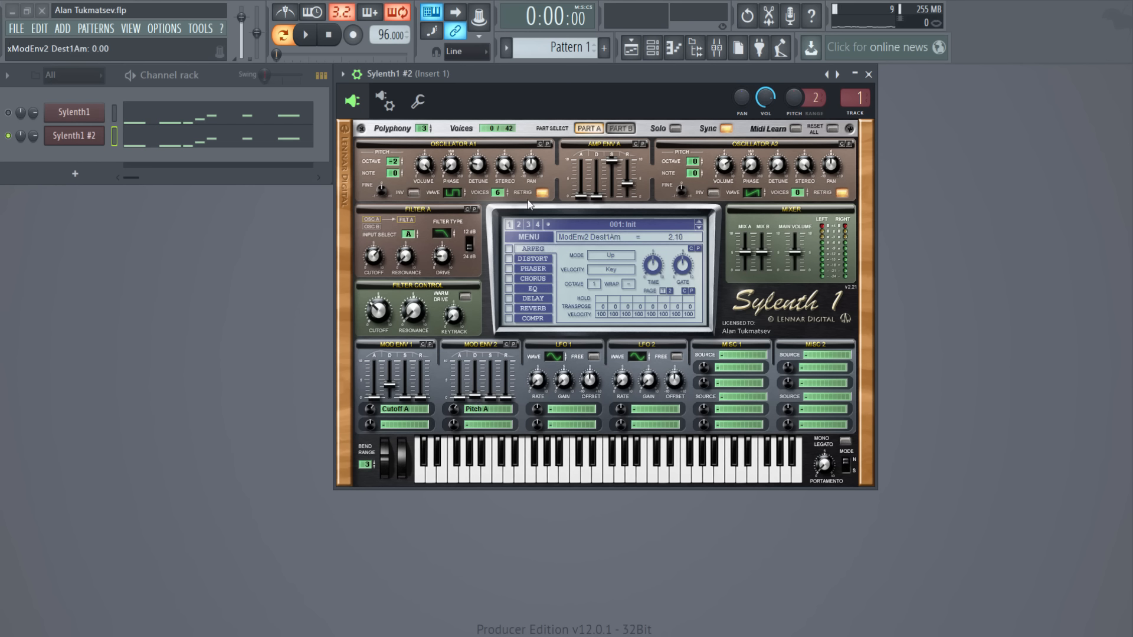
{"action": "key", "text": "space"}
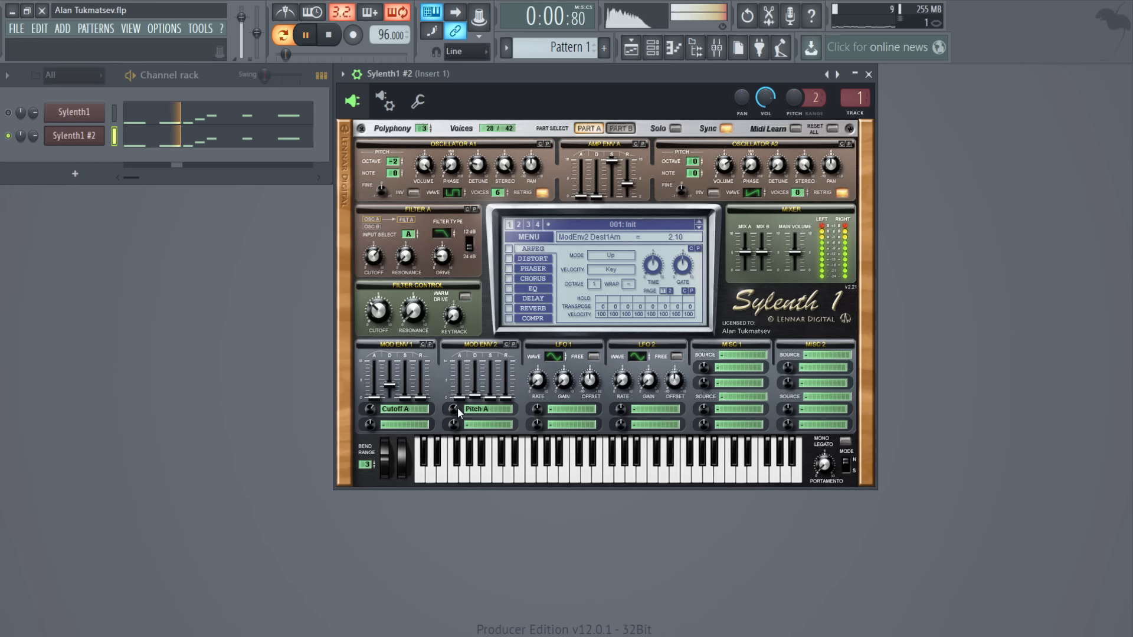
Set Mod Env 2's Pitch A amount to about 1.90 and stop the pattern after auditioning it
{"action": "left_click_drag", "start_coordinate": [458, 409], "coordinate": [456, 409]}
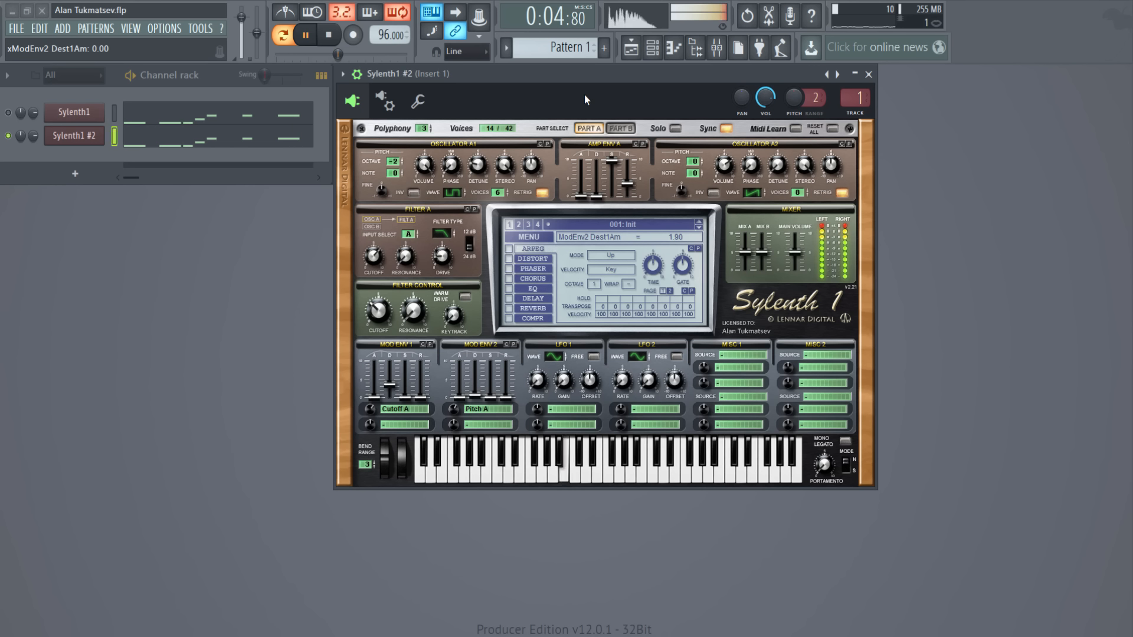
{"action": "key", "text": "space"}
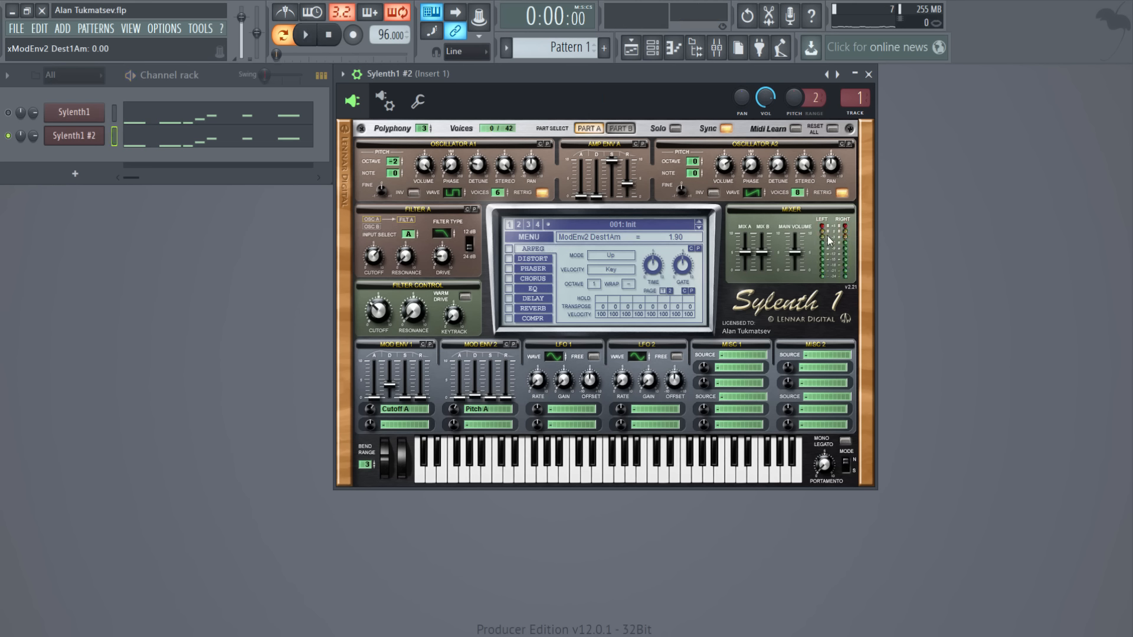
Turn on Mono Legato, switch the portamento mode and set the portamento time to about 3.67, auditioning the pattern
{"action": "left_click", "coordinate": [845, 442]}
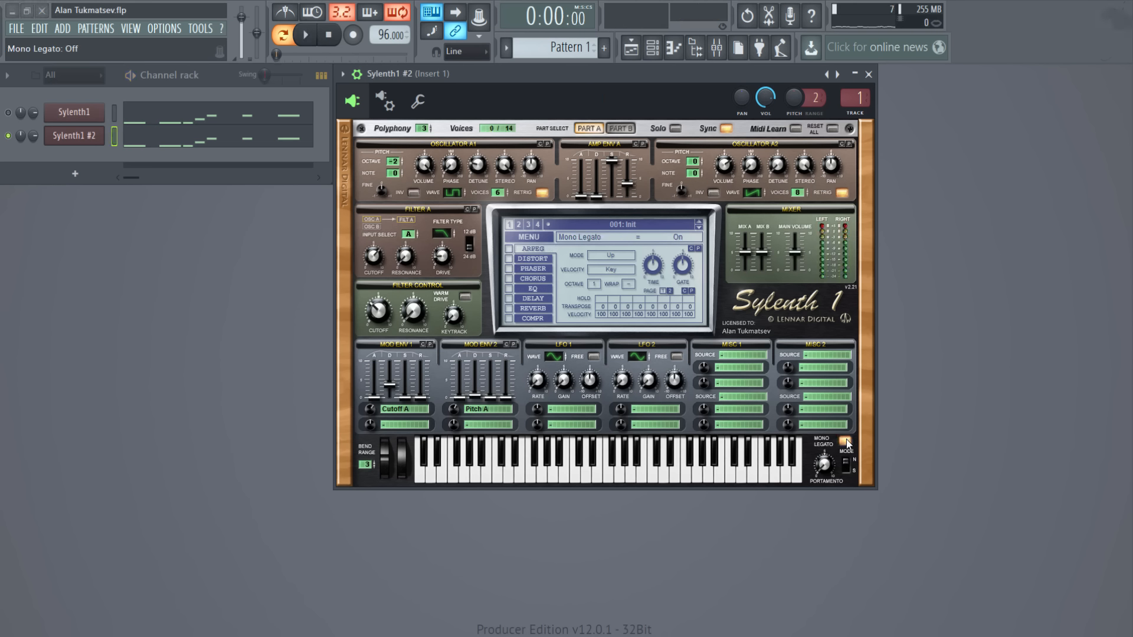
{"action": "left_click", "coordinate": [846, 466]}
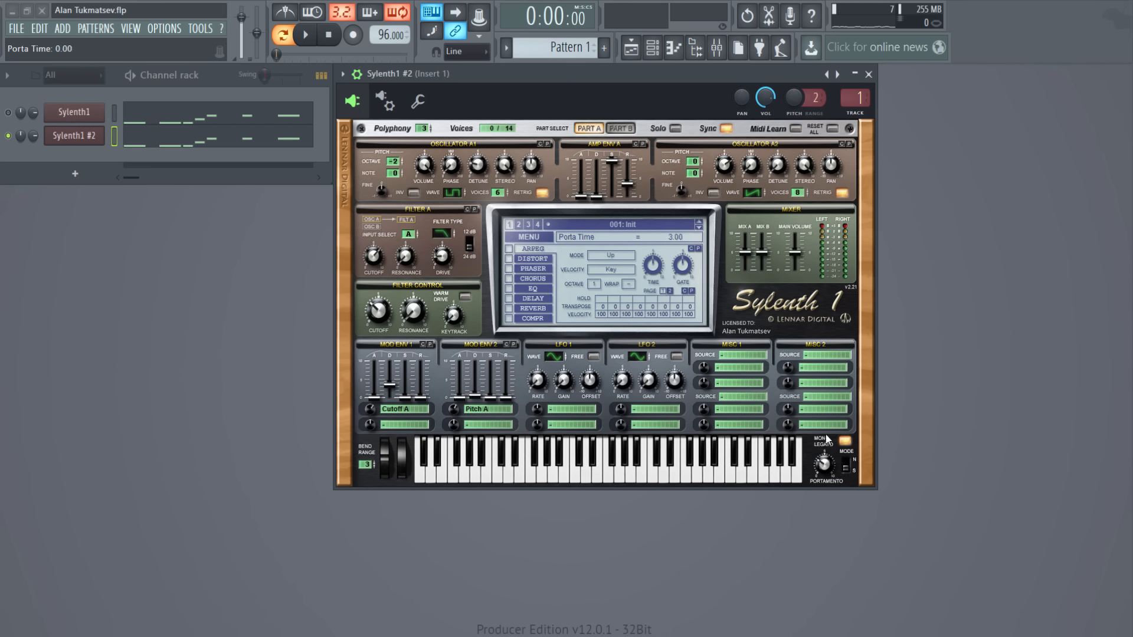
{"action": "key", "text": "space"}
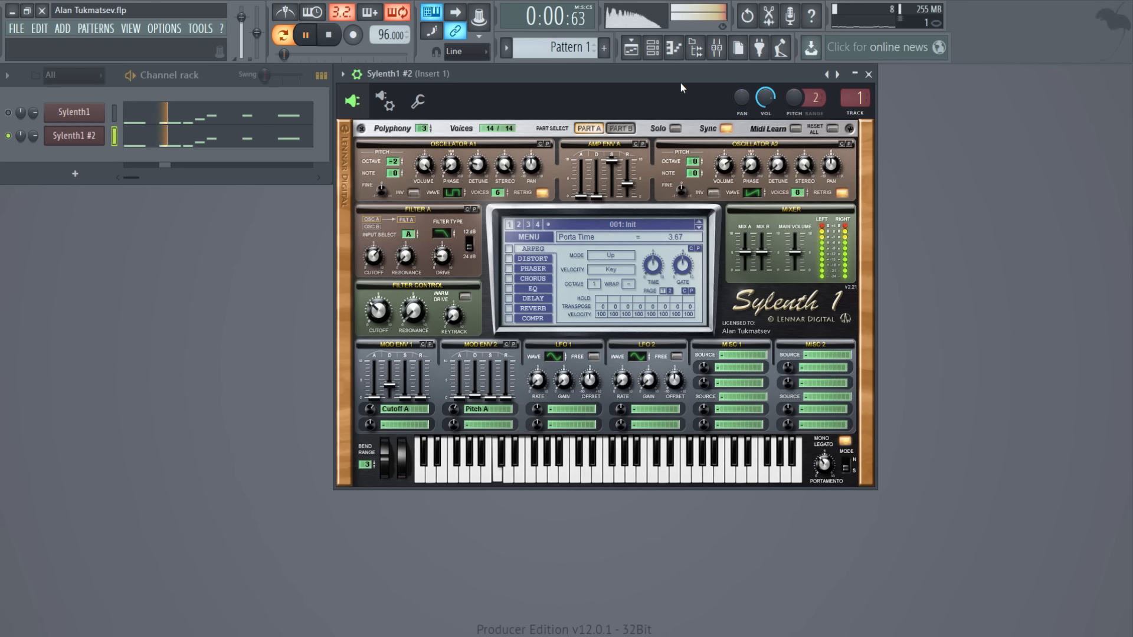
{"action": "key", "text": "space"}
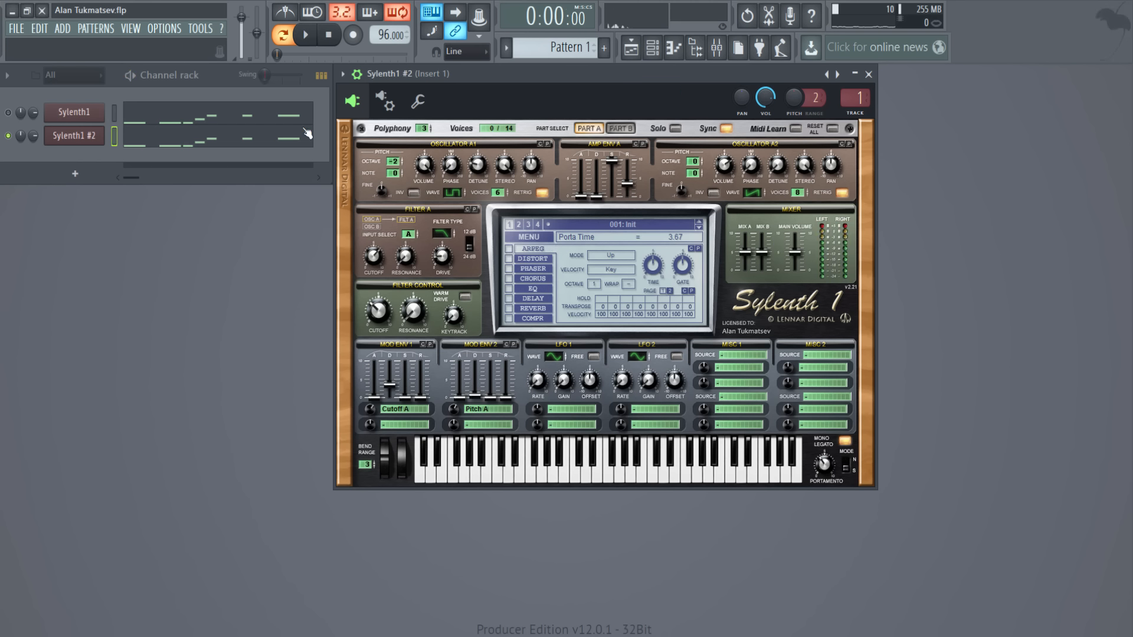
Check the second channel's notes in the piano roll, and settle the portamento time at about 4.29 after auditioning 5.71
{"action": "left_click", "coordinate": [257, 141]}
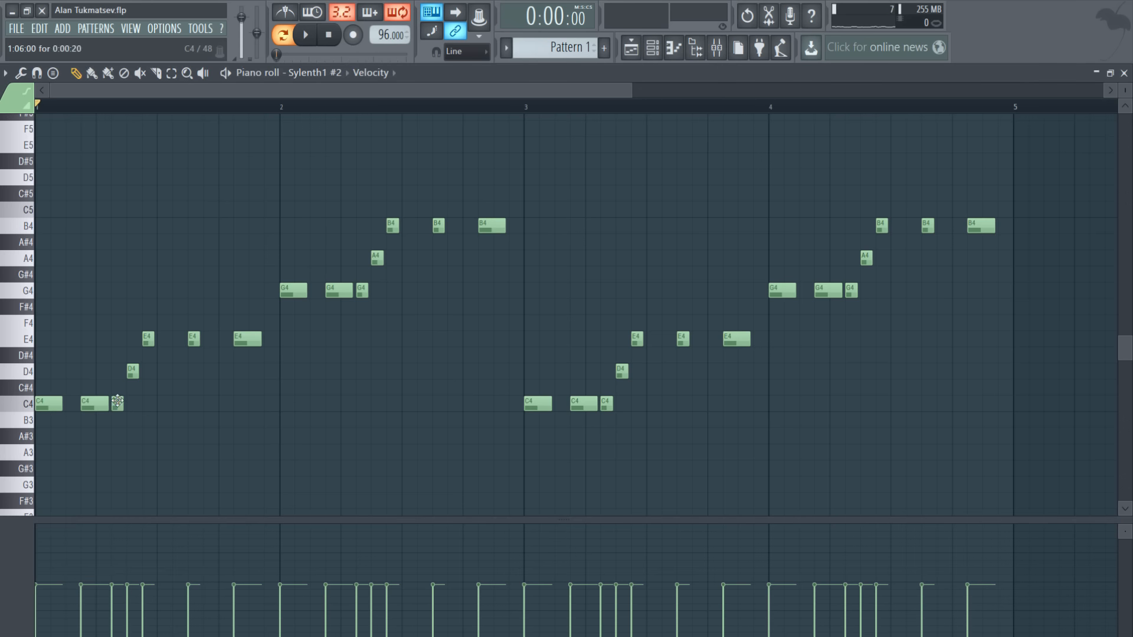
{"action": "left_click", "coordinate": [1124, 72]}
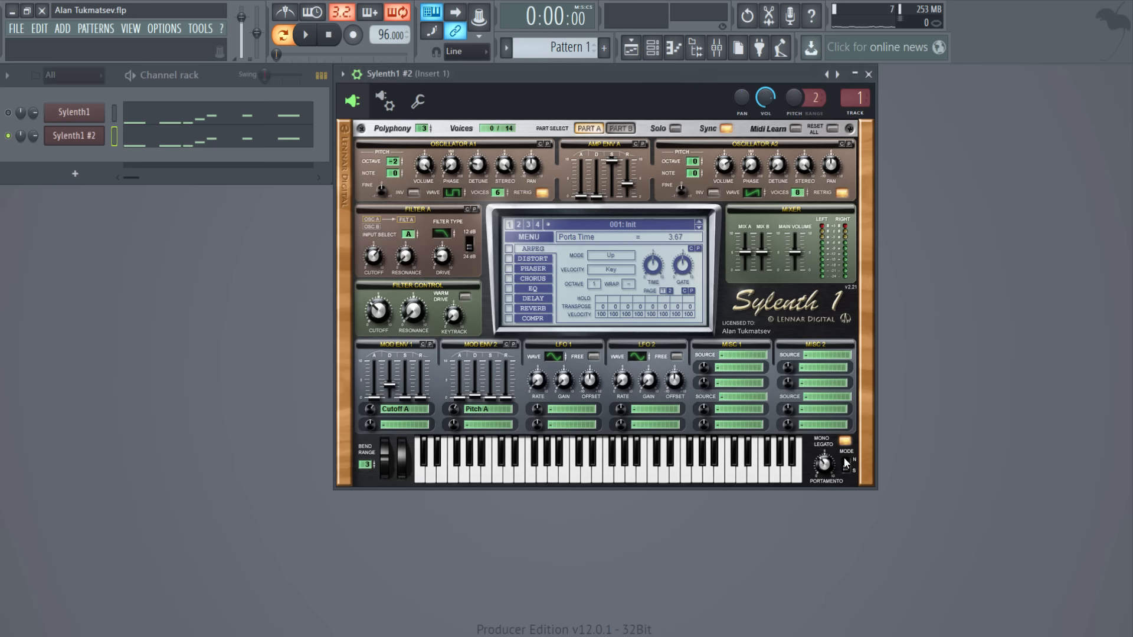
{"action": "key", "text": "space"}
{"action": "left_click_drag", "start_coordinate": [828, 470], "coordinate": [830, 444]}
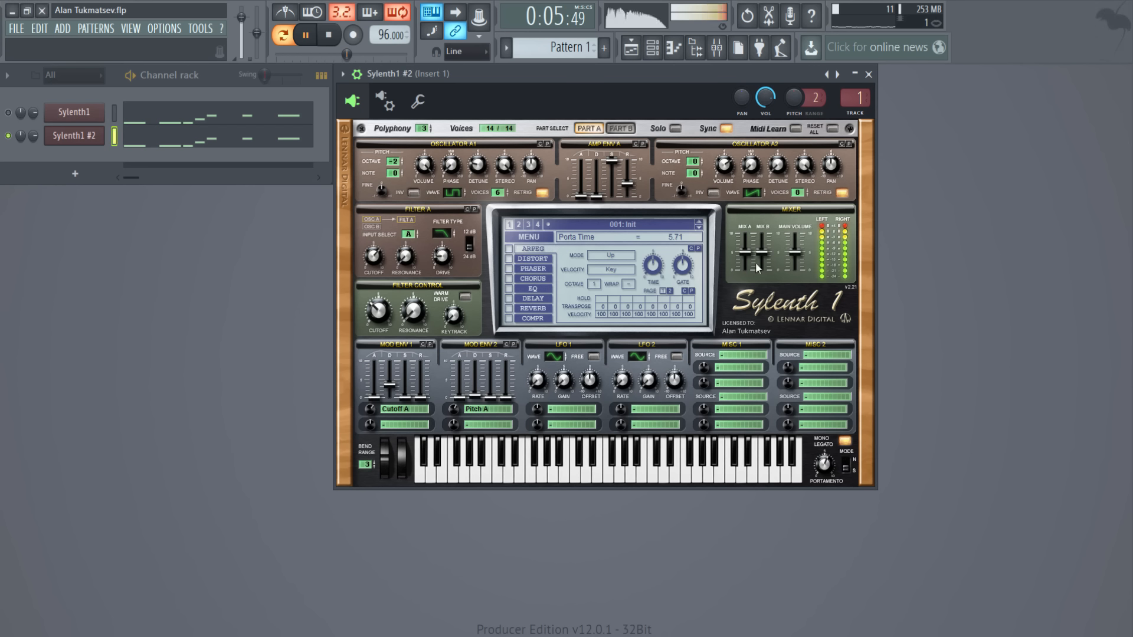
{"action": "key", "text": "space"}
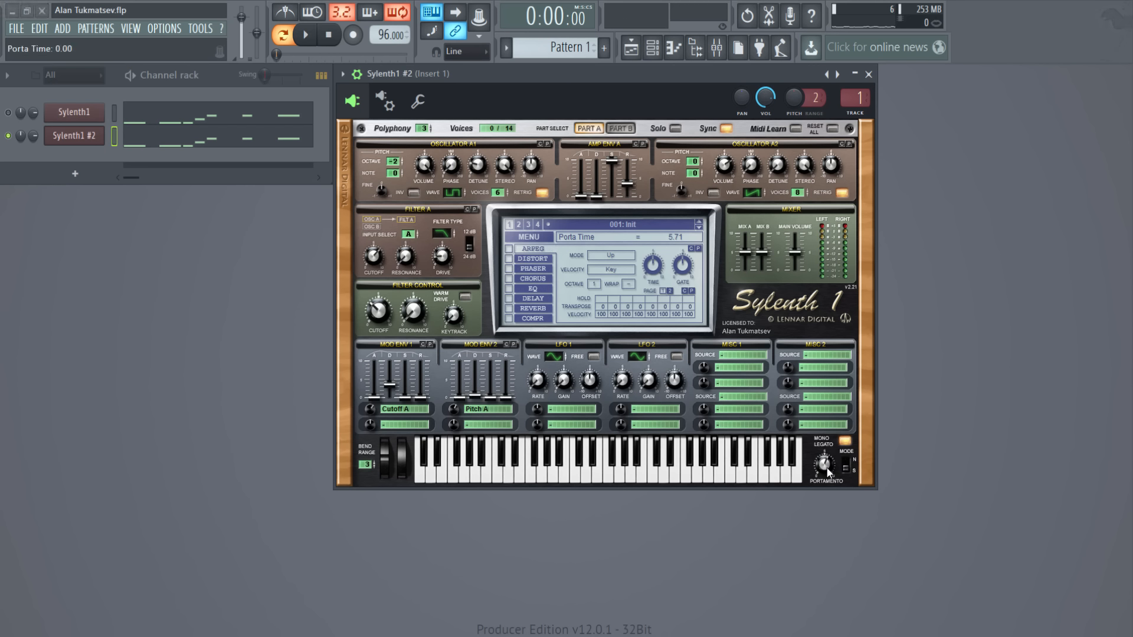
{"action": "left_click_drag", "start_coordinate": [826, 468], "coordinate": [826, 483]}
{"action": "left_click", "coordinate": [647, 82]}
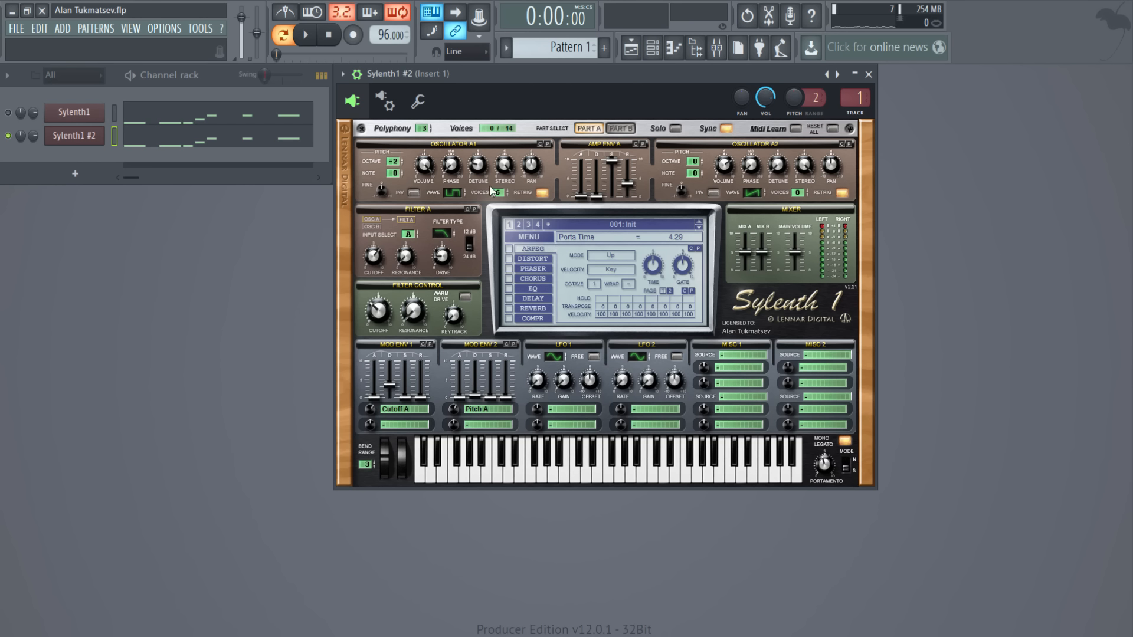
Show the synth's distortion settings and turn the OverDrive distortion on
{"action": "left_click", "coordinate": [519, 257]}
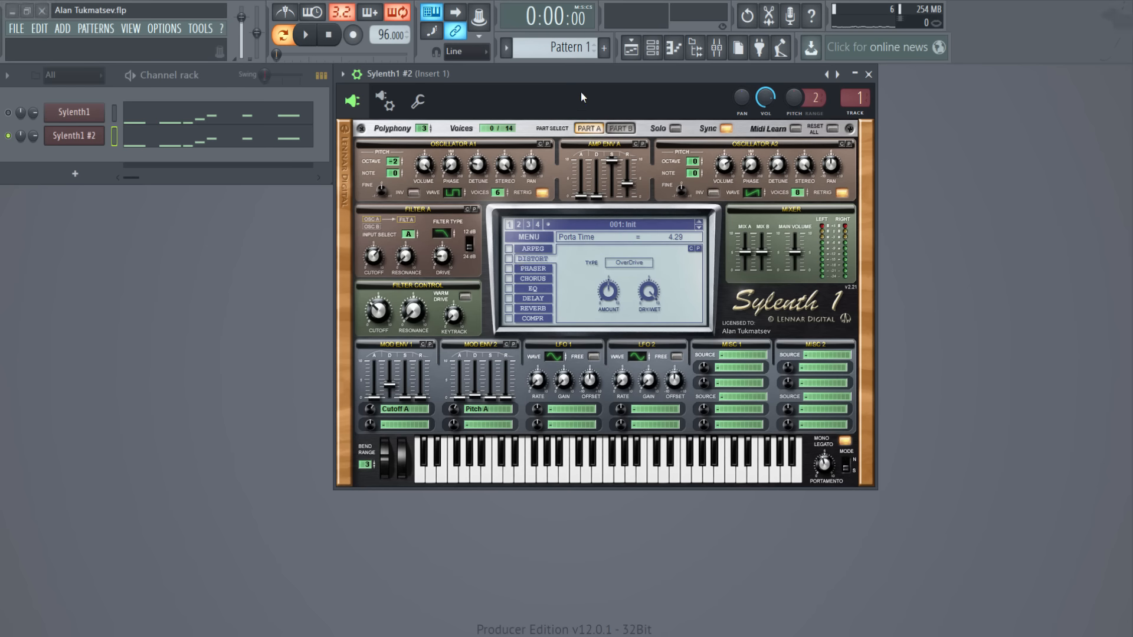
{"action": "left_click", "coordinate": [509, 259]}
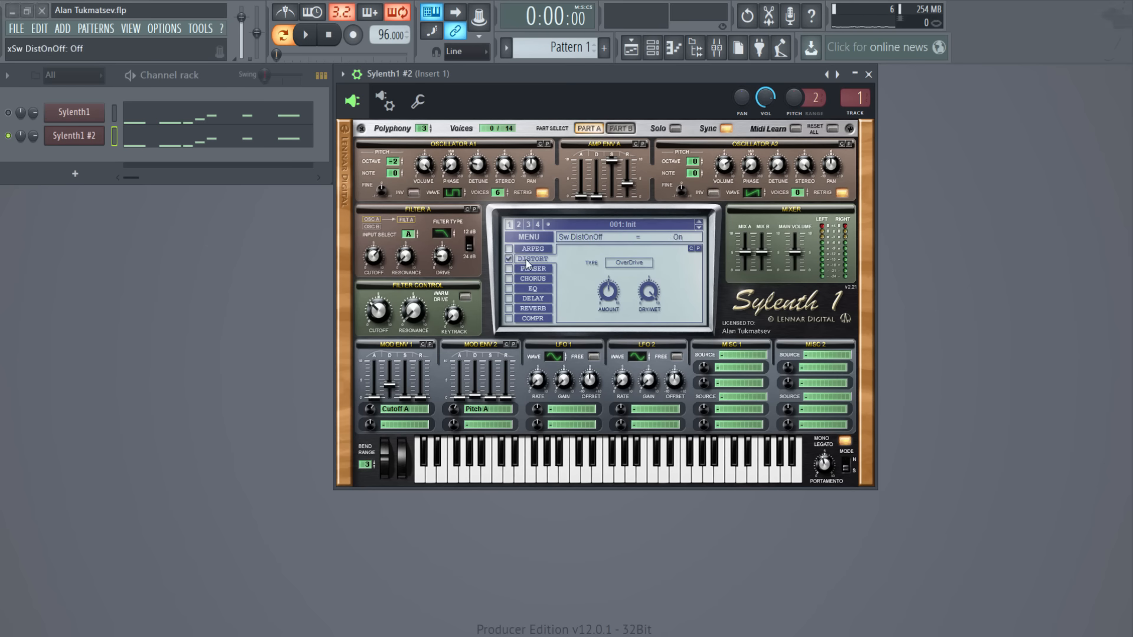
Look through the effect plugins available for slot 1 of mixer Insert 1 and close the mixer without adding one
{"action": "left_click", "coordinate": [716, 47]}
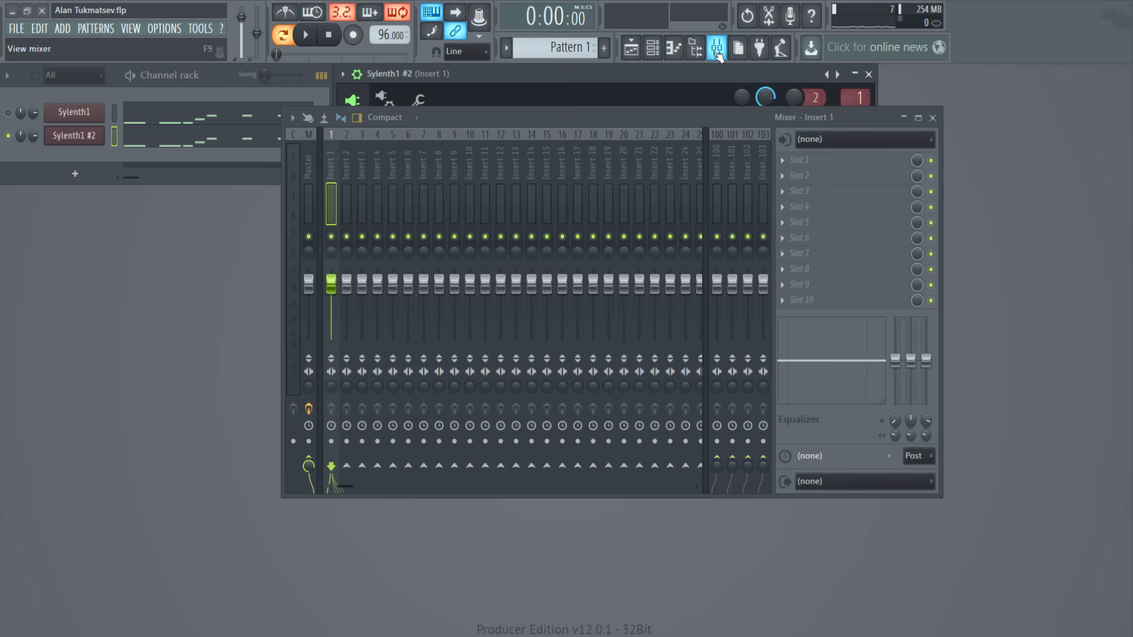
{"action": "left_click", "coordinate": [783, 159]}
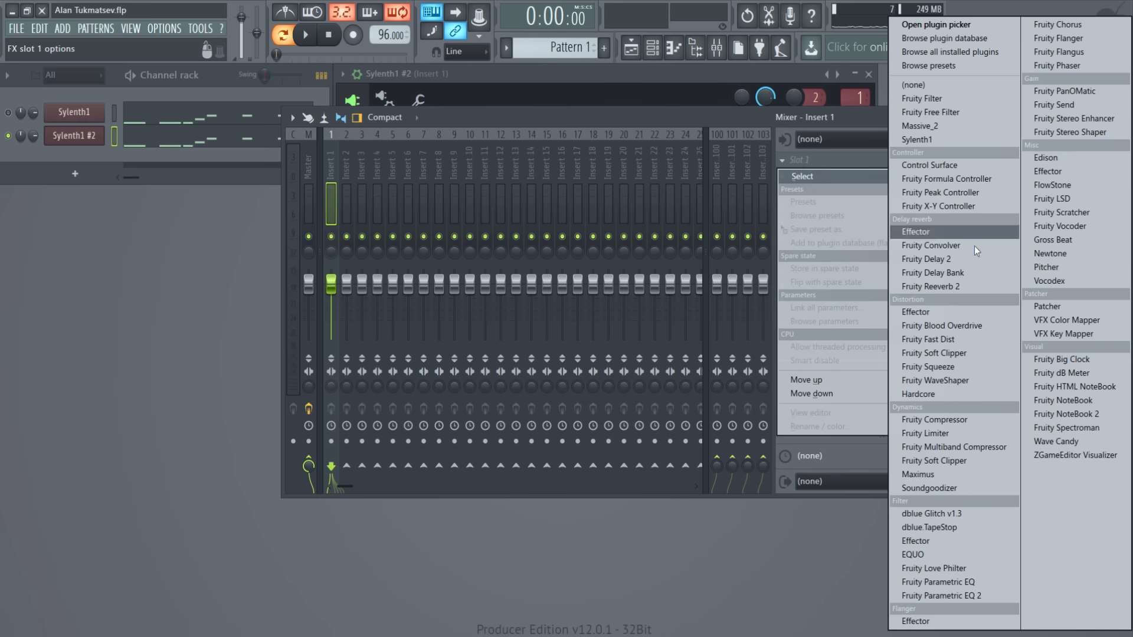
{"action": "left_click", "coordinate": [811, 119]}
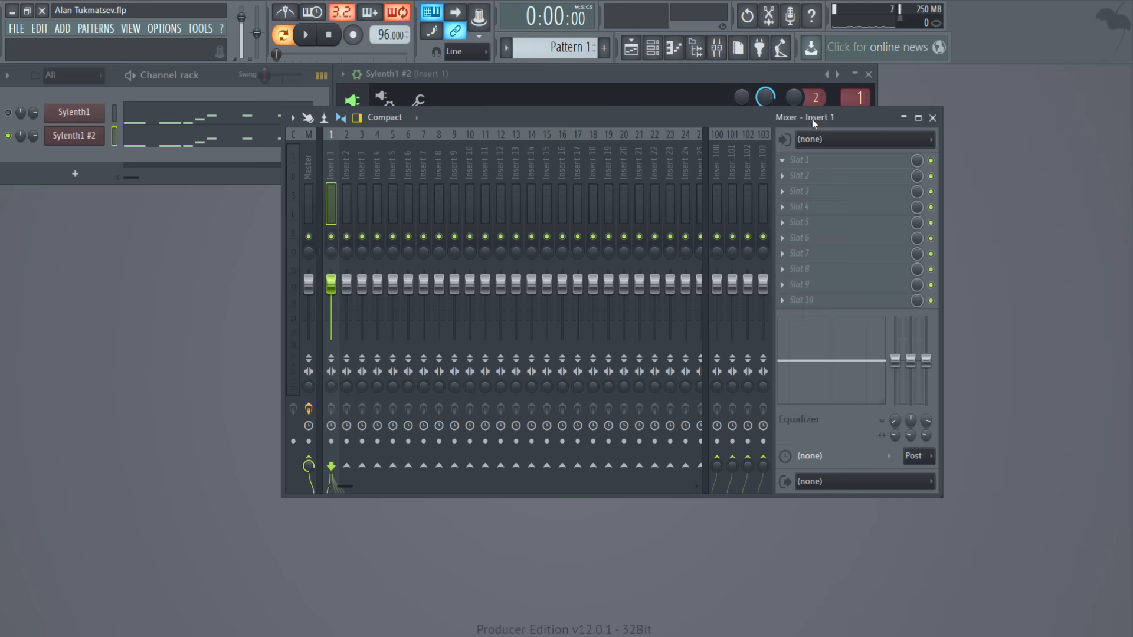
{"action": "left_click", "coordinate": [925, 120]}
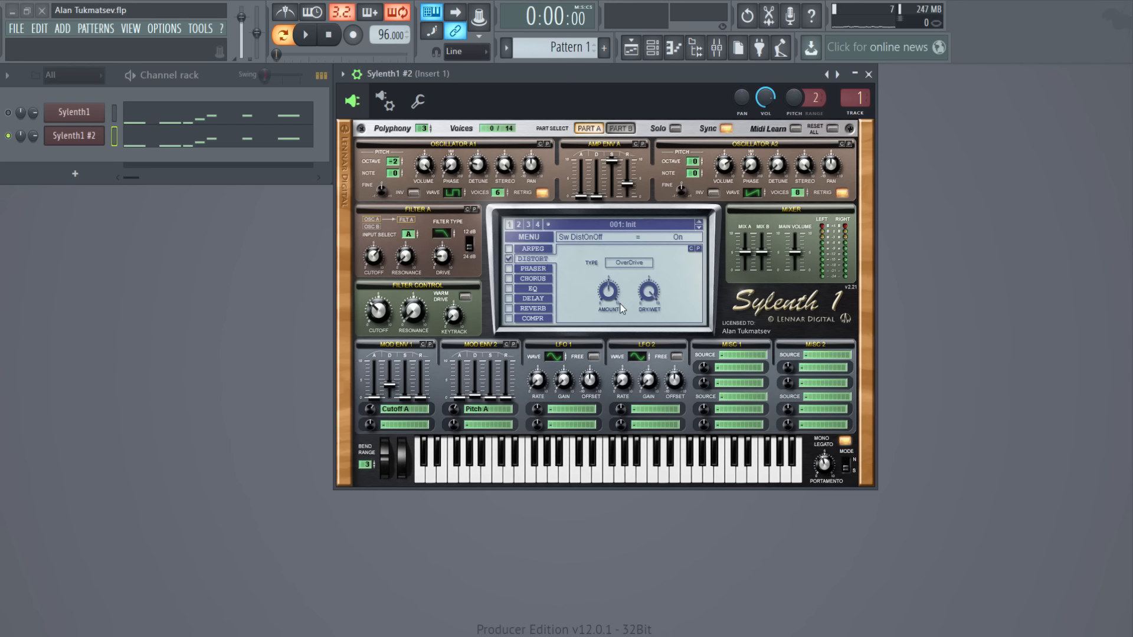
Adjust the distortion amount and set its dry/wet mix to about 24.29 % while auditioning the pattern
{"action": "left_click_drag", "start_coordinate": [613, 306], "coordinate": [606, 304]}
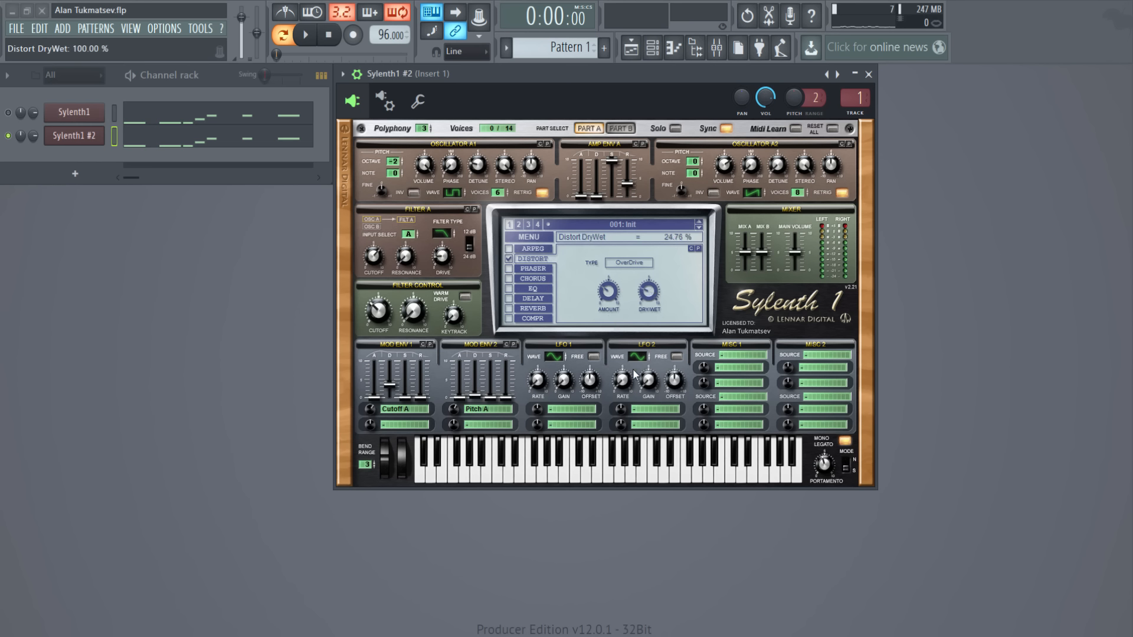
{"action": "key", "text": "space"}
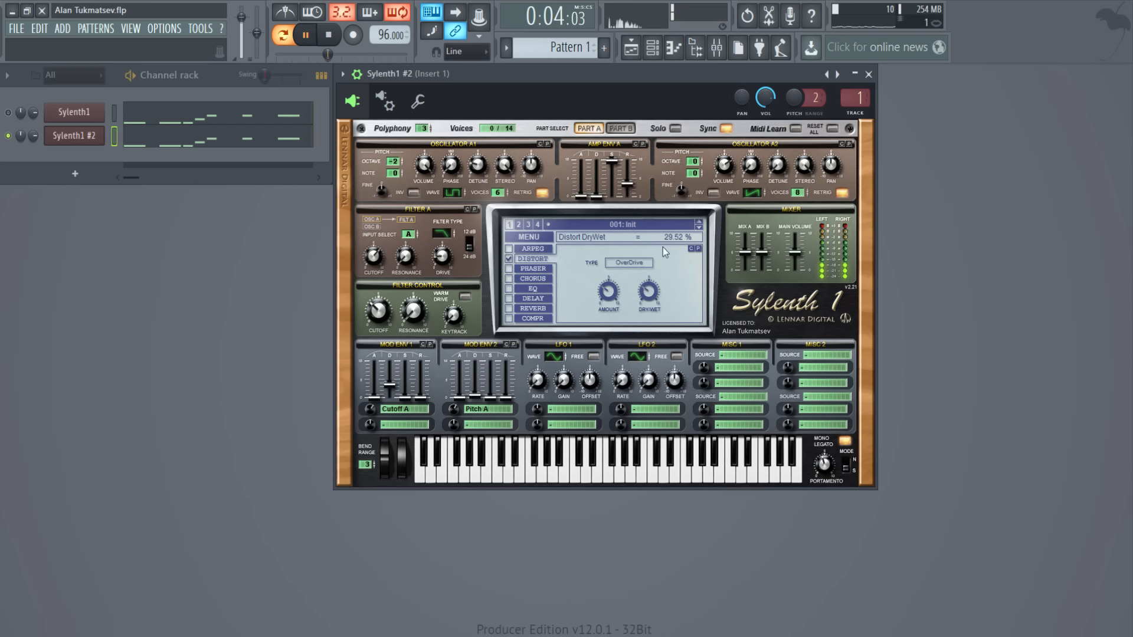
{"action": "left_click_drag", "start_coordinate": [618, 261], "coordinate": [648, 296]}
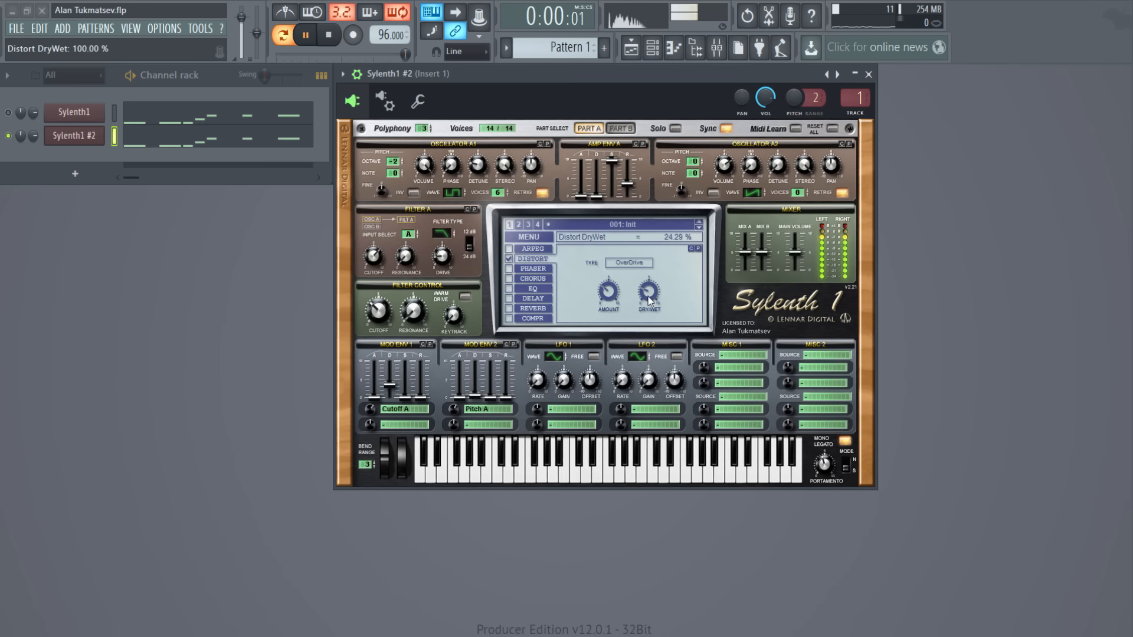
{"action": "key", "text": "space"}
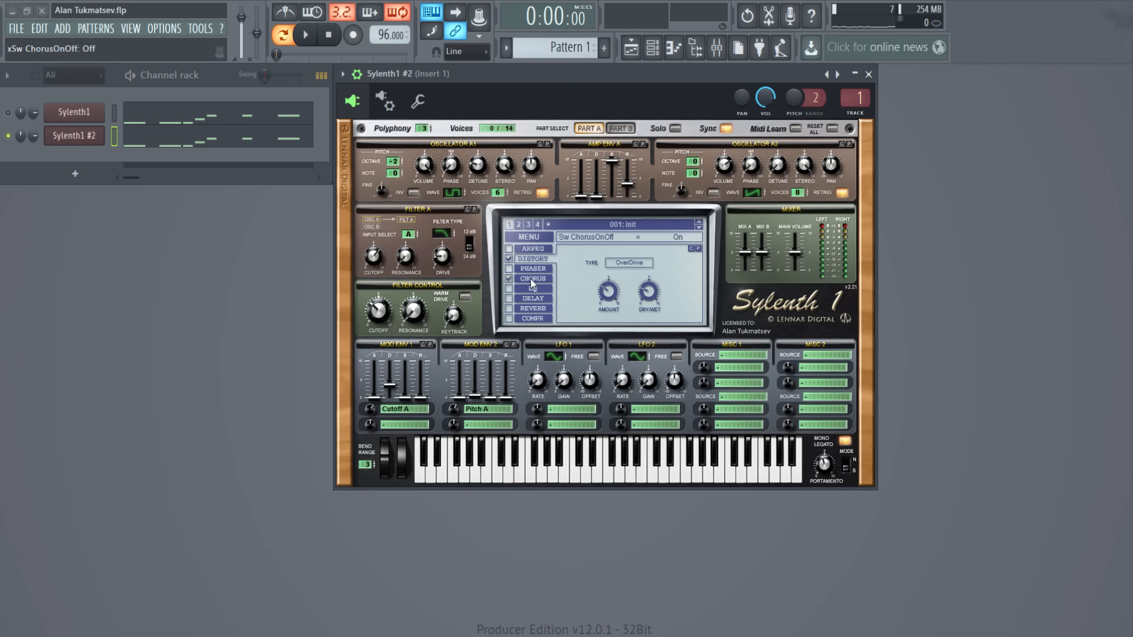
Turn on the chorus and set its dry/wet mix to about 21.90 %, comparing the playing pattern with the chorus off and on
{"action": "left_click", "coordinate": [510, 280]}
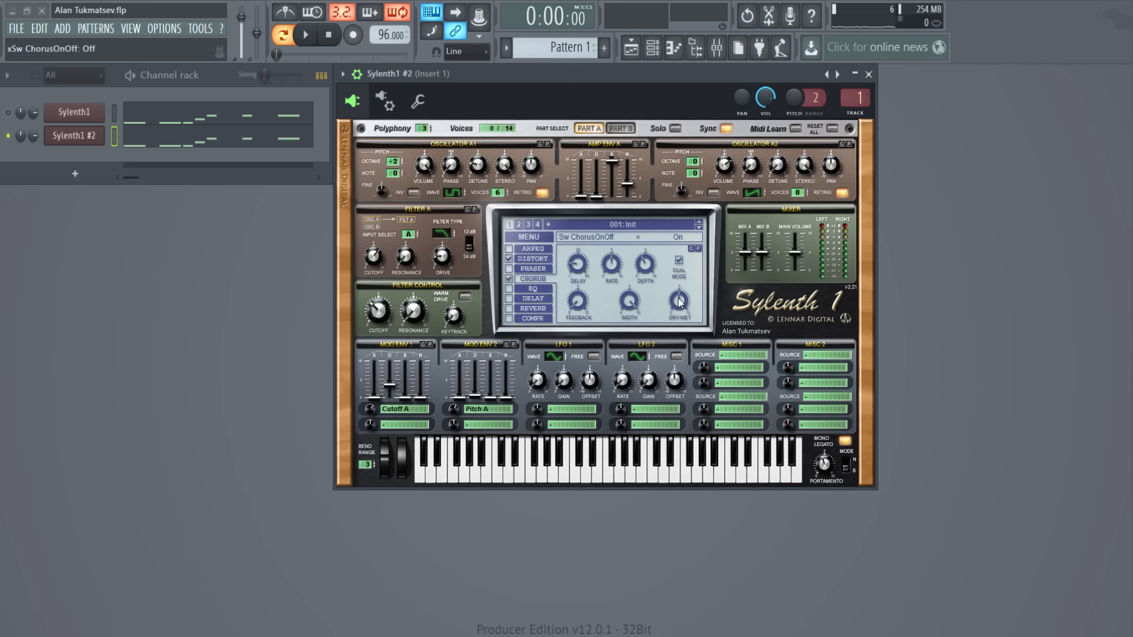
{"action": "left_click_drag", "start_coordinate": [680, 302], "coordinate": [675, 342]}
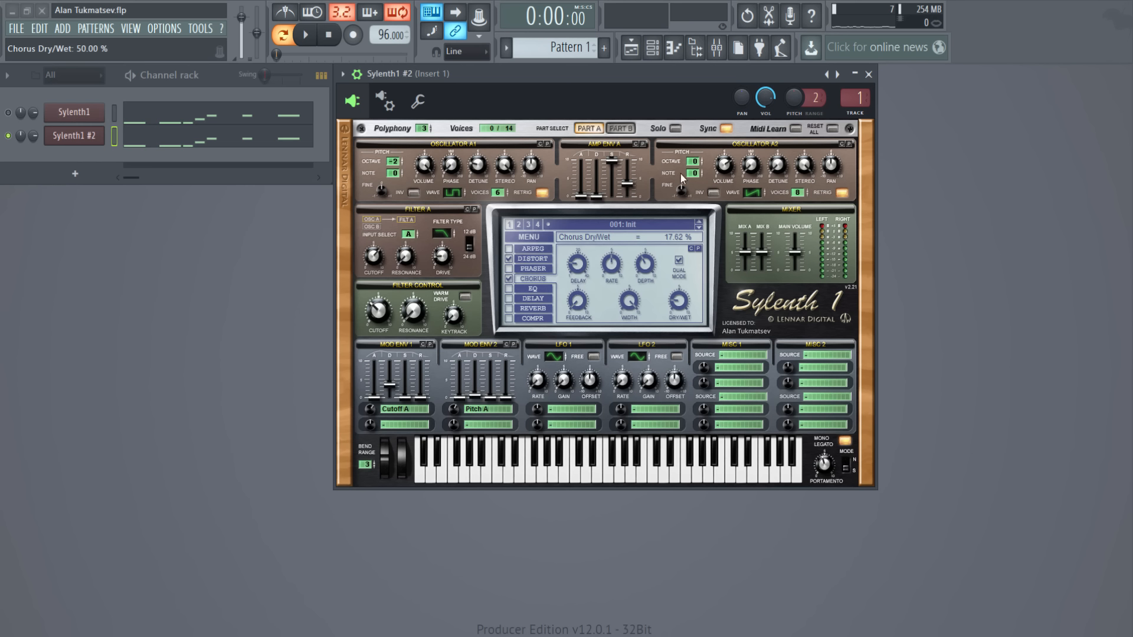
{"action": "key", "text": "space"}
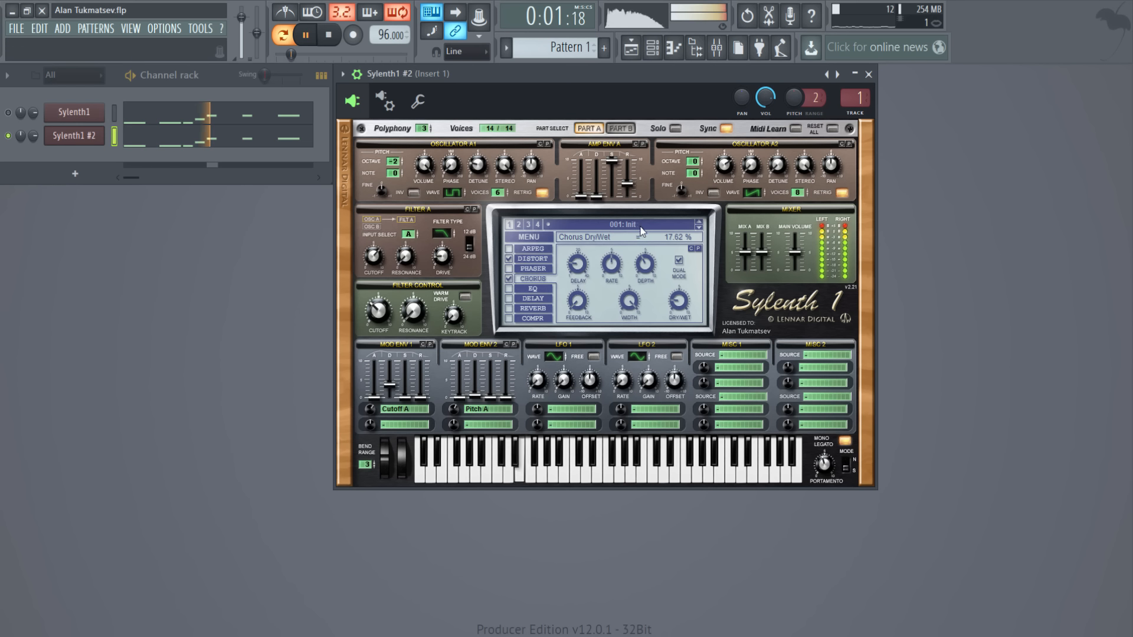
{"action": "left_click", "coordinate": [509, 279]}
{"action": "left_click", "coordinate": [508, 278]}
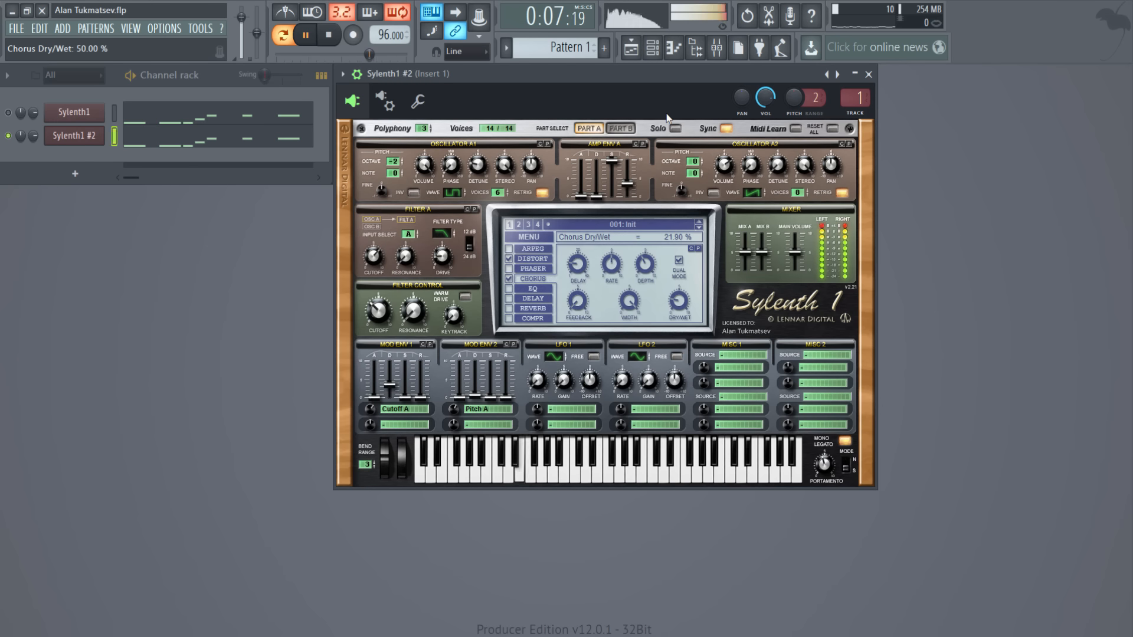
{"action": "key", "text": "space"}
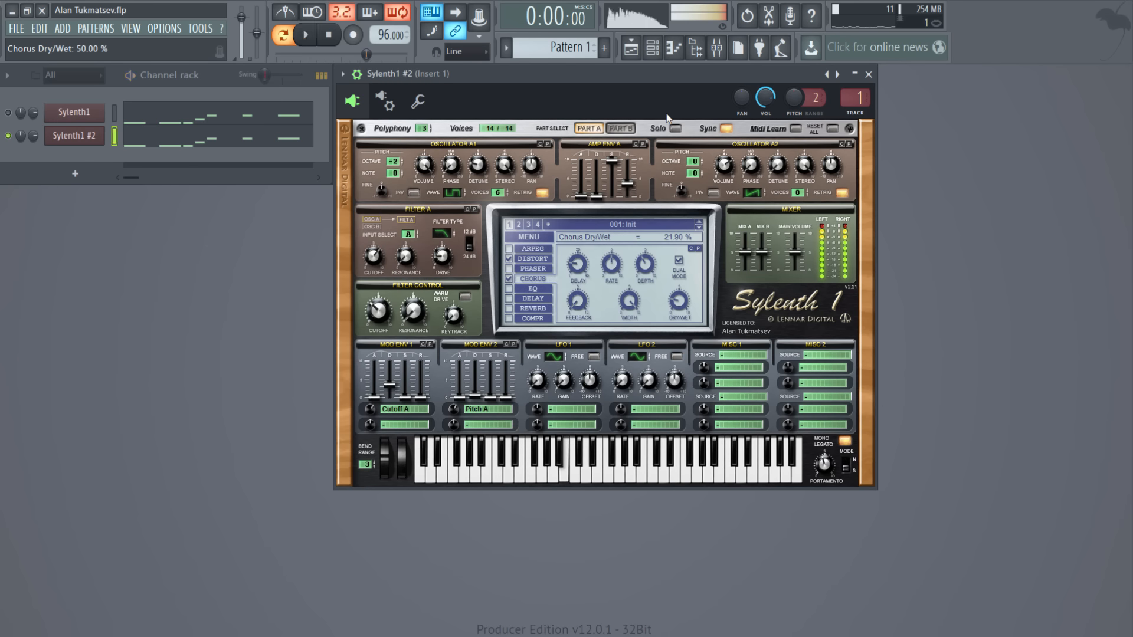
Turn on the EQ and set its bass to about 4.86 dB while auditioning the pattern
{"action": "left_click", "coordinate": [531, 289]}
{"action": "left_click", "coordinate": [509, 289]}
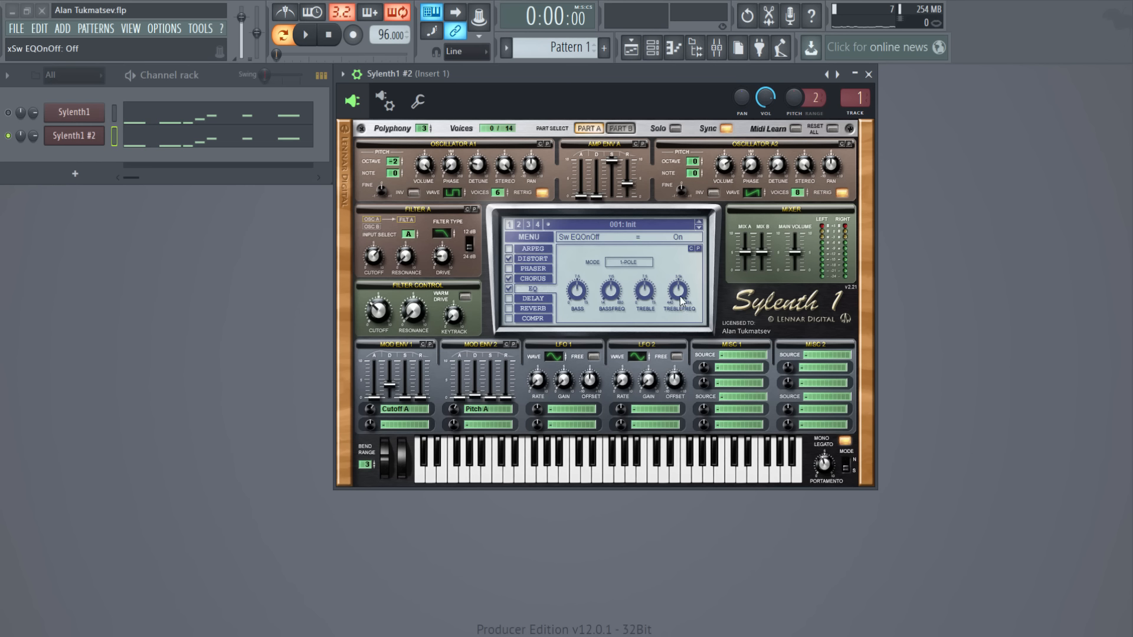
{"action": "key", "text": "space"}
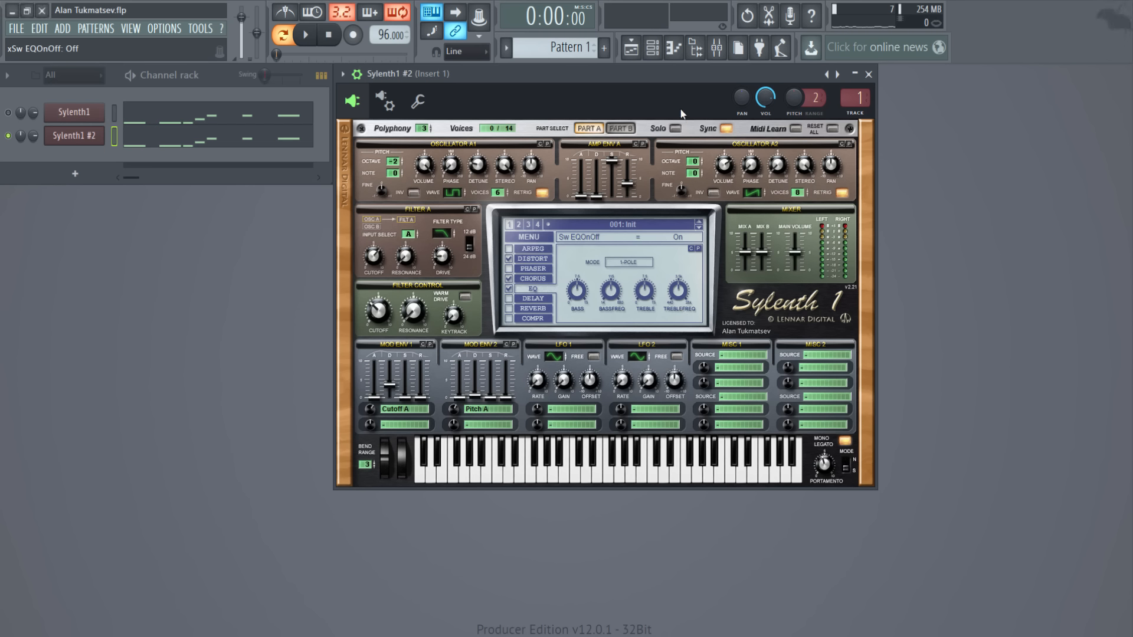
{"action": "left_click_drag", "start_coordinate": [681, 286], "coordinate": [571, 298]}
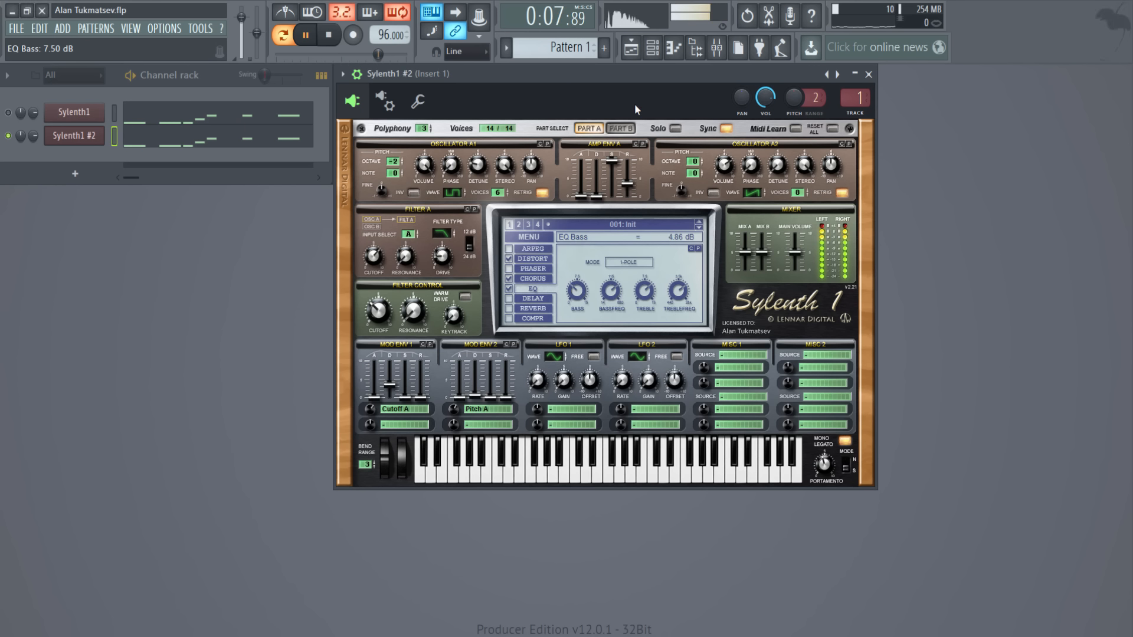
{"action": "key", "text": "space"}
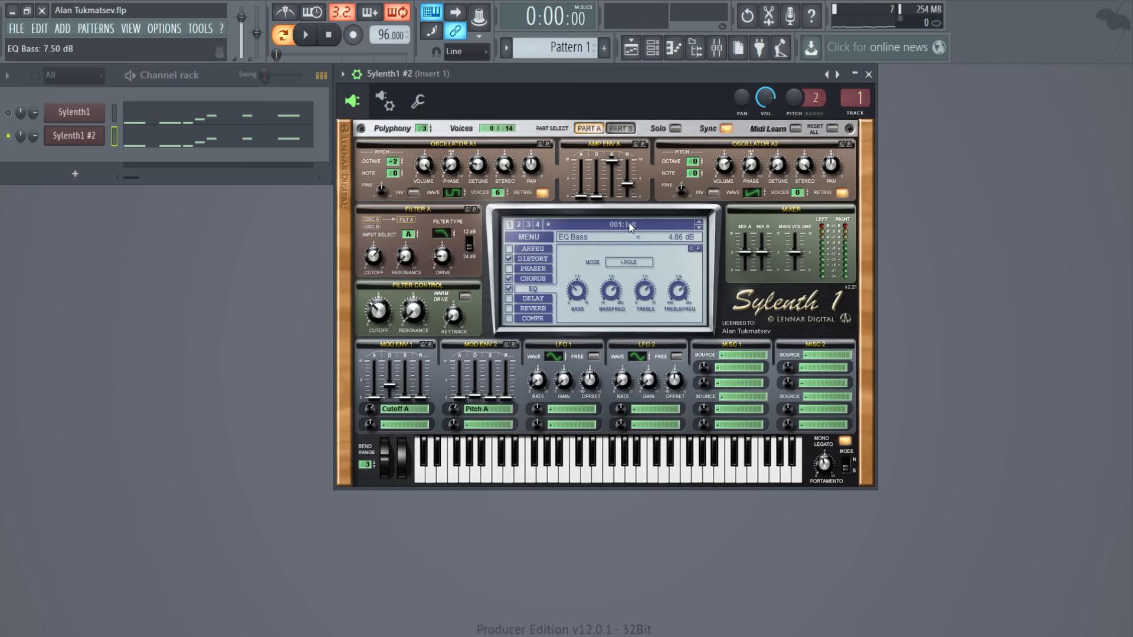
Turn on the reverb and set its dry/wet mix to about 17.62 %
{"action": "left_click", "coordinate": [543, 307]}
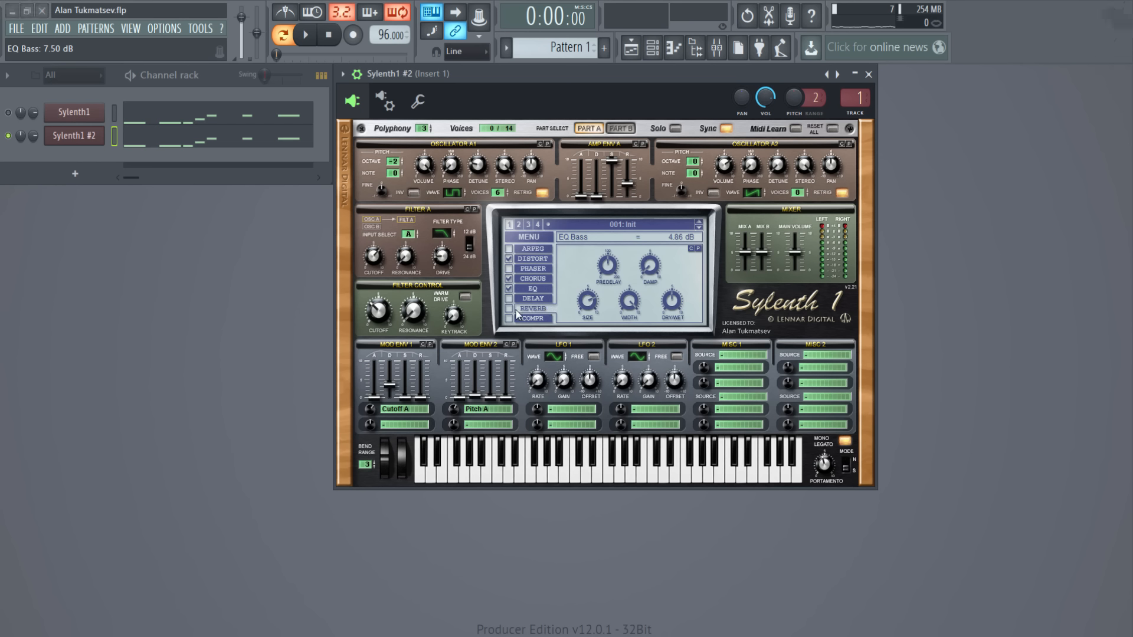
{"action": "left_click", "coordinate": [509, 308]}
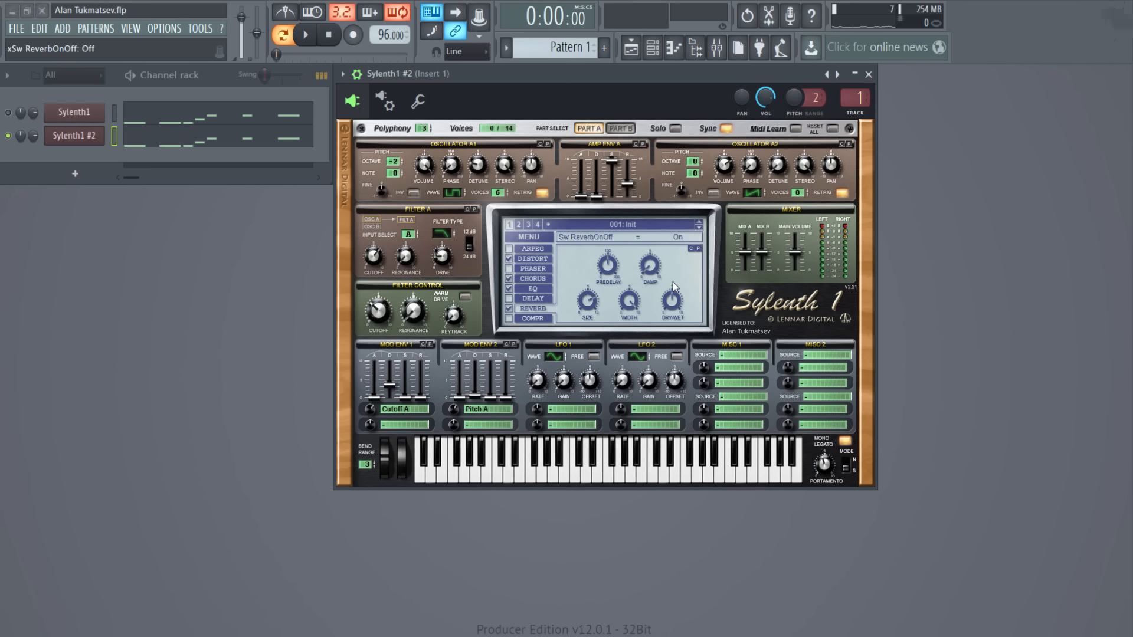
{"action": "left_click_drag", "start_coordinate": [674, 298], "coordinate": [665, 337]}
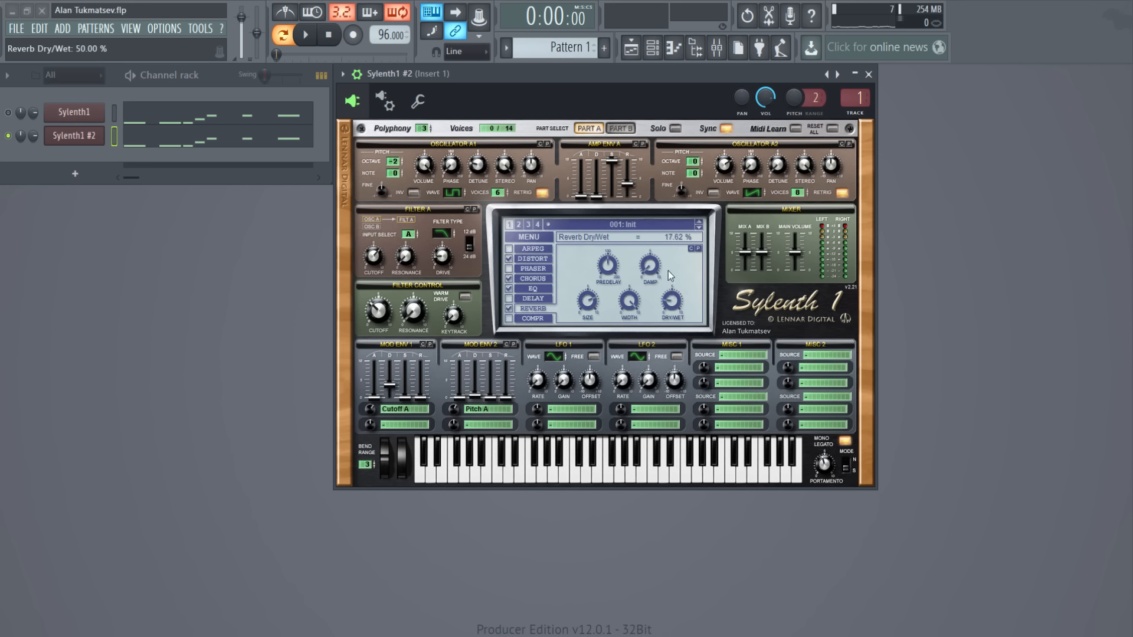
Set Mod Env 2's decay to about 0.46 and the chorus dry/wet mix to about 19.05 % while auditioning the pattern
{"action": "key", "text": "space"}
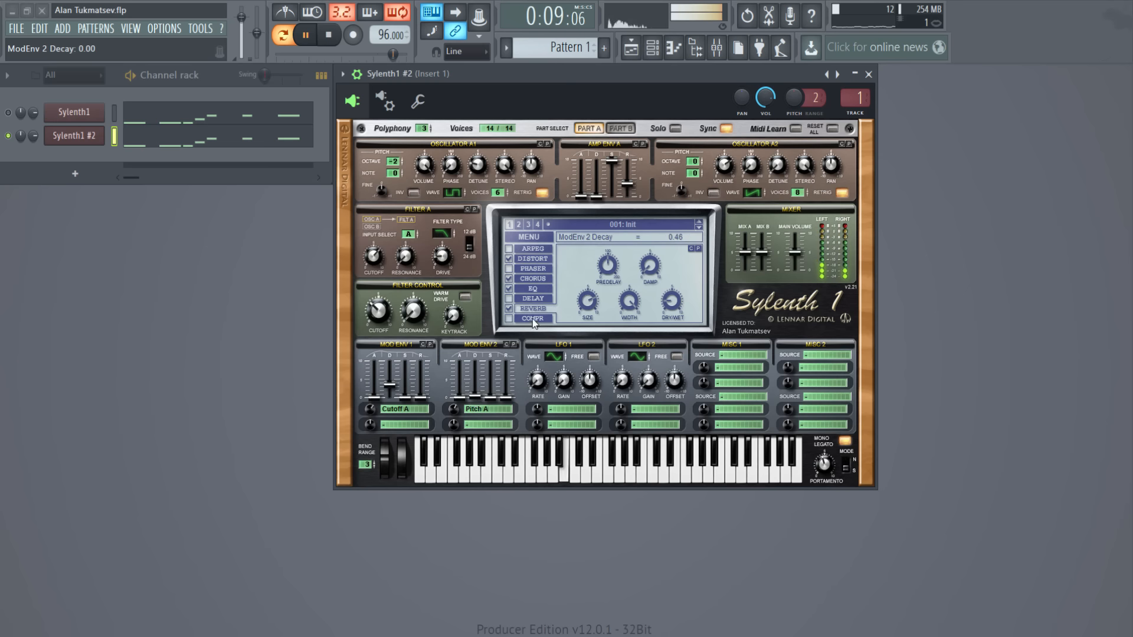
{"action": "left_click", "coordinate": [532, 278]}
{"action": "left_click", "coordinate": [678, 303]}
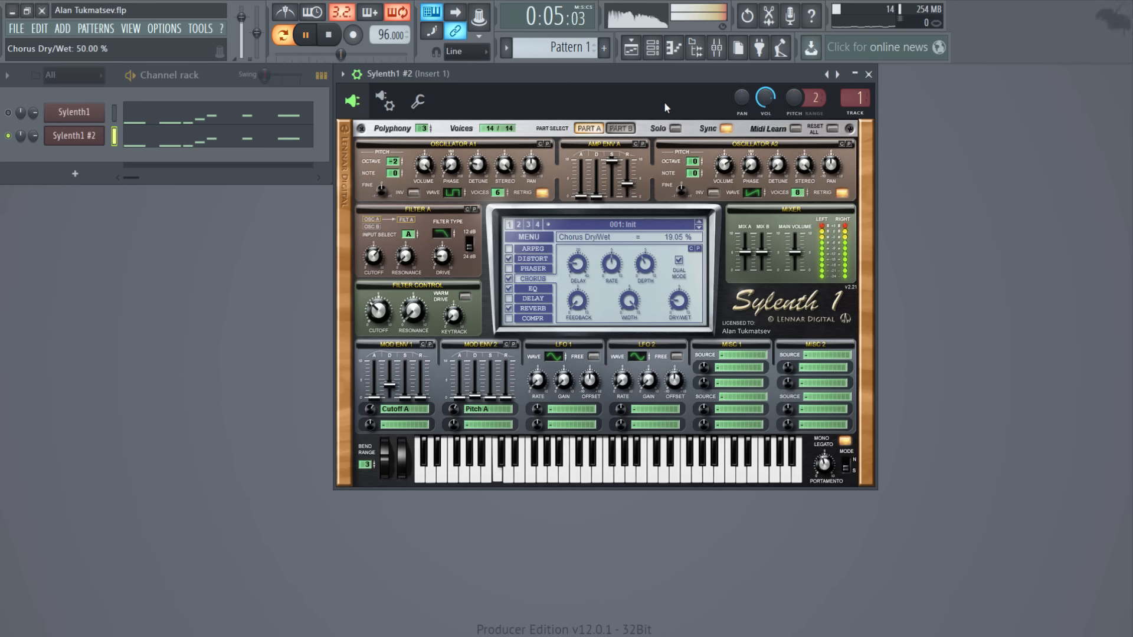
Stop the pattern playback
{"action": "key", "text": "space"}
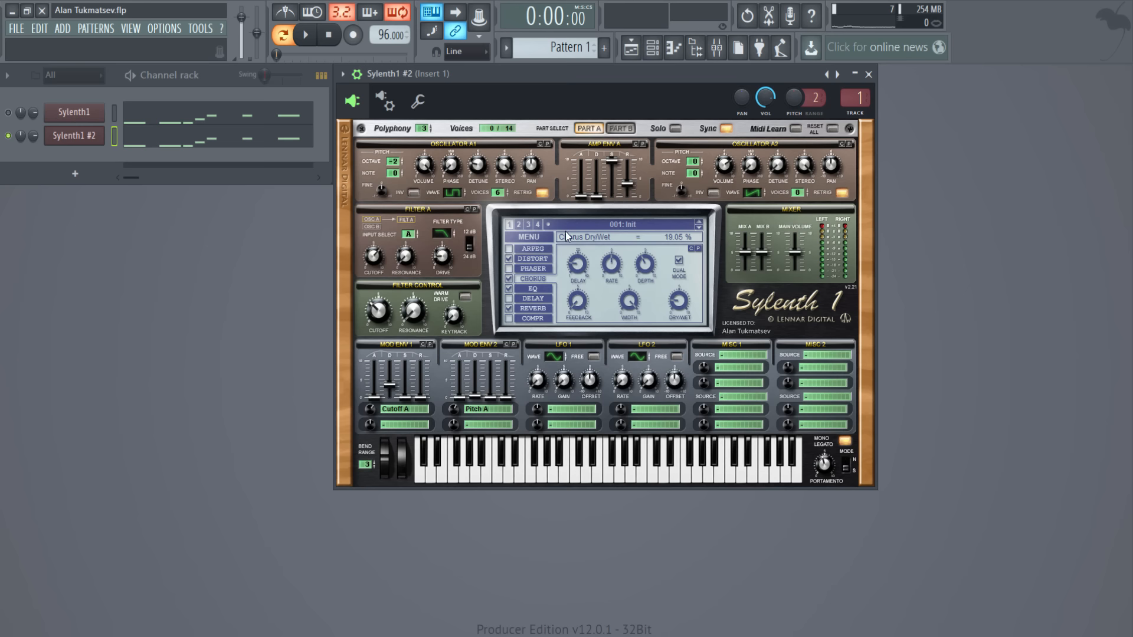
Start saving the Sylenth1 patch as a preset file (.fxp) named dddsdsds on the desktop, and cancel the save
{"action": "left_click", "coordinate": [540, 238]}
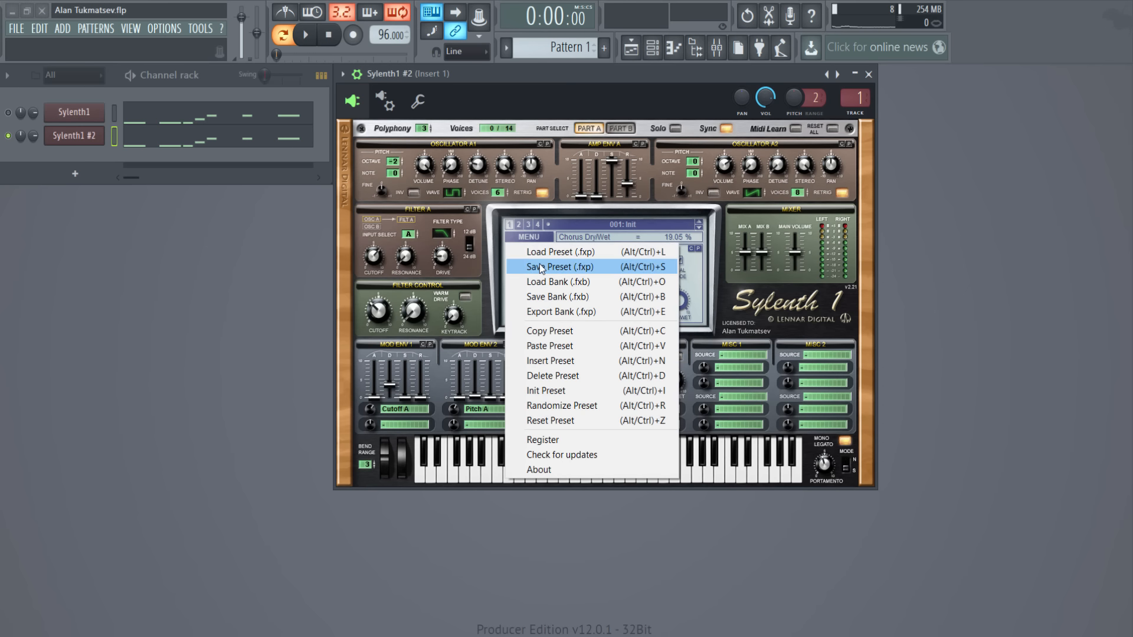
{"action": "left_click", "coordinate": [539, 267]}
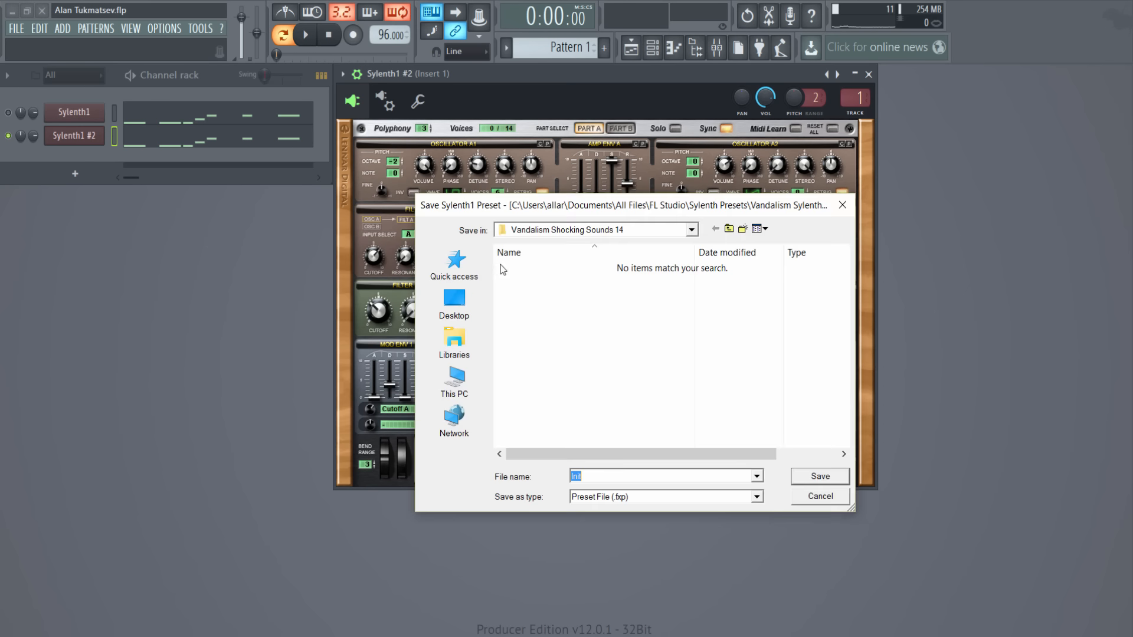
{"action": "left_click", "coordinate": [477, 304]}
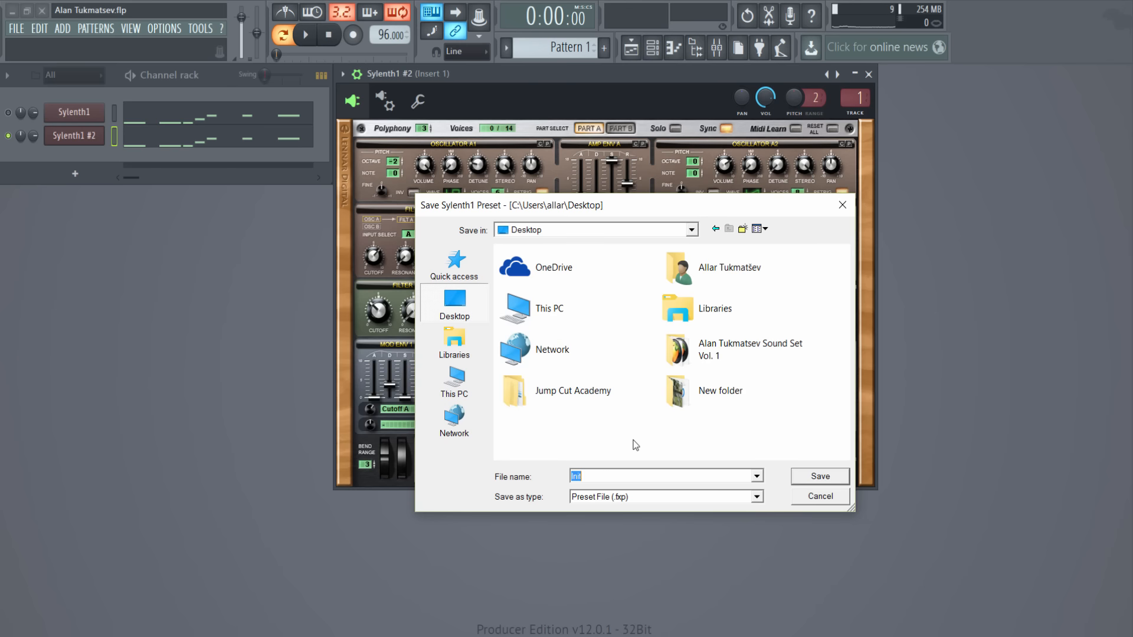
{"action": "type", "text": "dddsdsds"}
{"action": "left_click", "coordinate": [821, 496]}
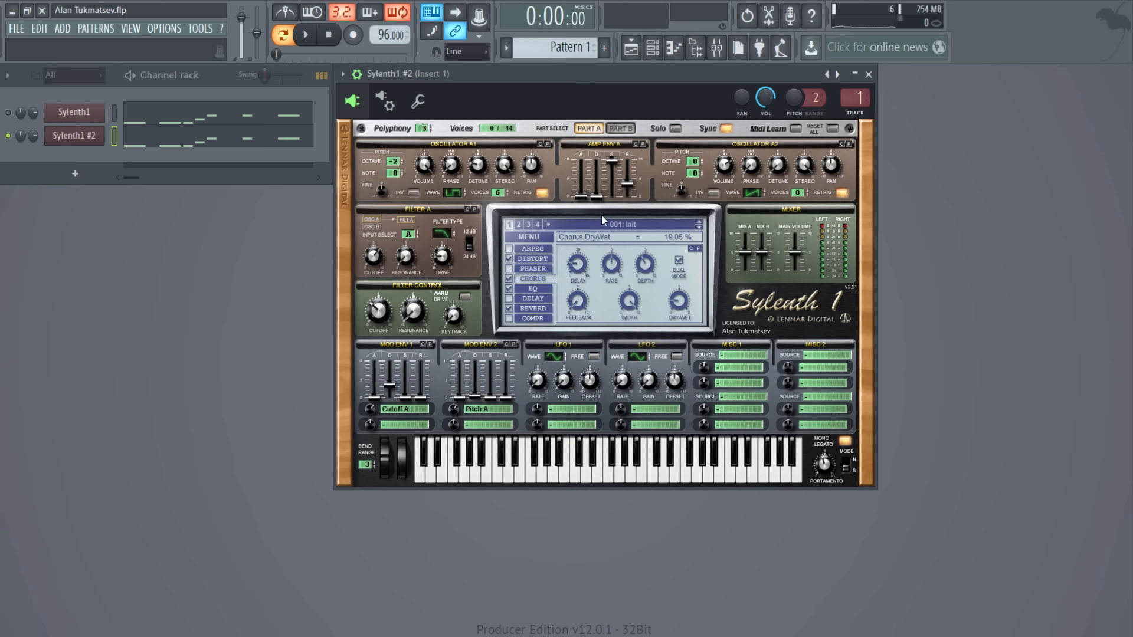
Start saving the Sylenth1 #2 plugin settings as a FruityLoops state file (.fst) preset, and cancel the save
{"action": "left_click", "coordinate": [342, 75]}
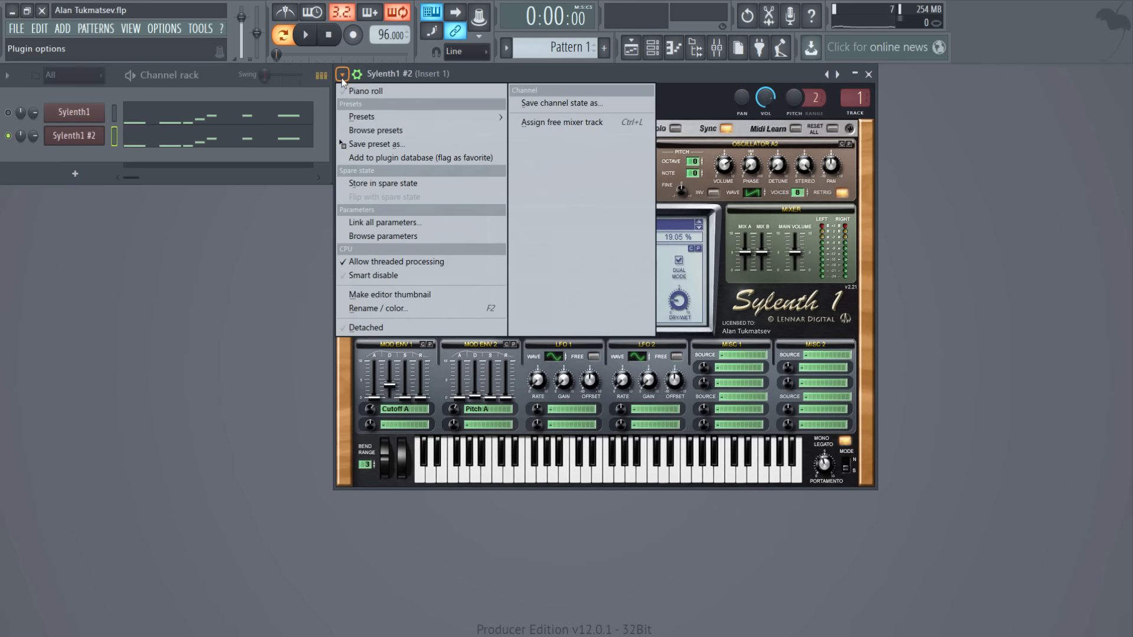
{"action": "left_click", "coordinate": [342, 77]}
{"action": "left_click", "coordinate": [342, 75]}
{"action": "left_click", "coordinate": [367, 144]}
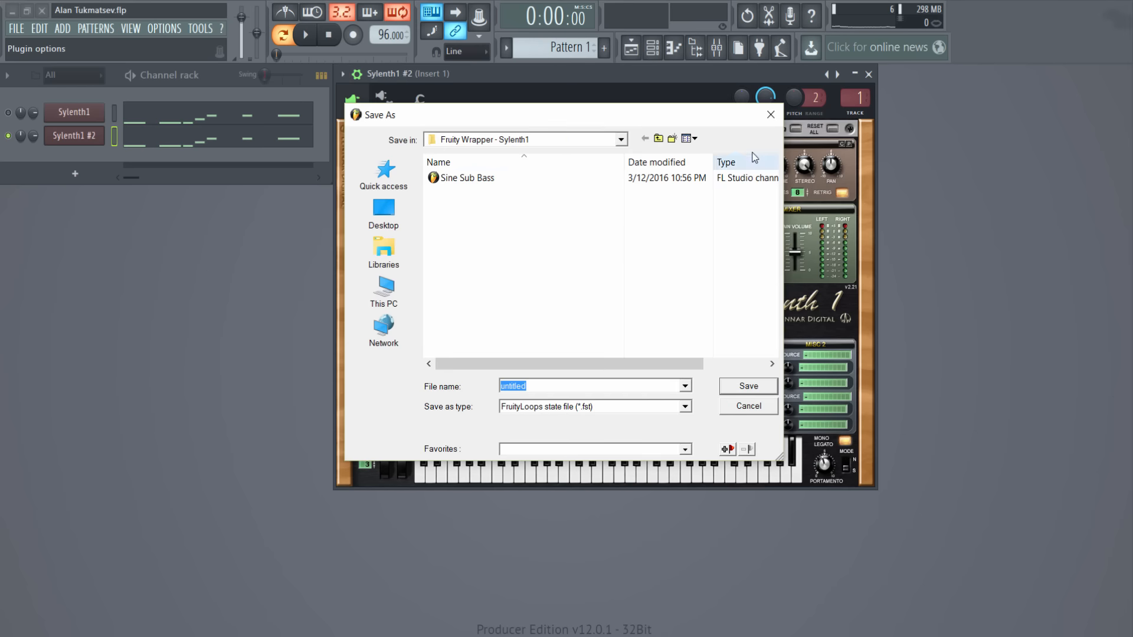
{"action": "left_click", "coordinate": [770, 114]}
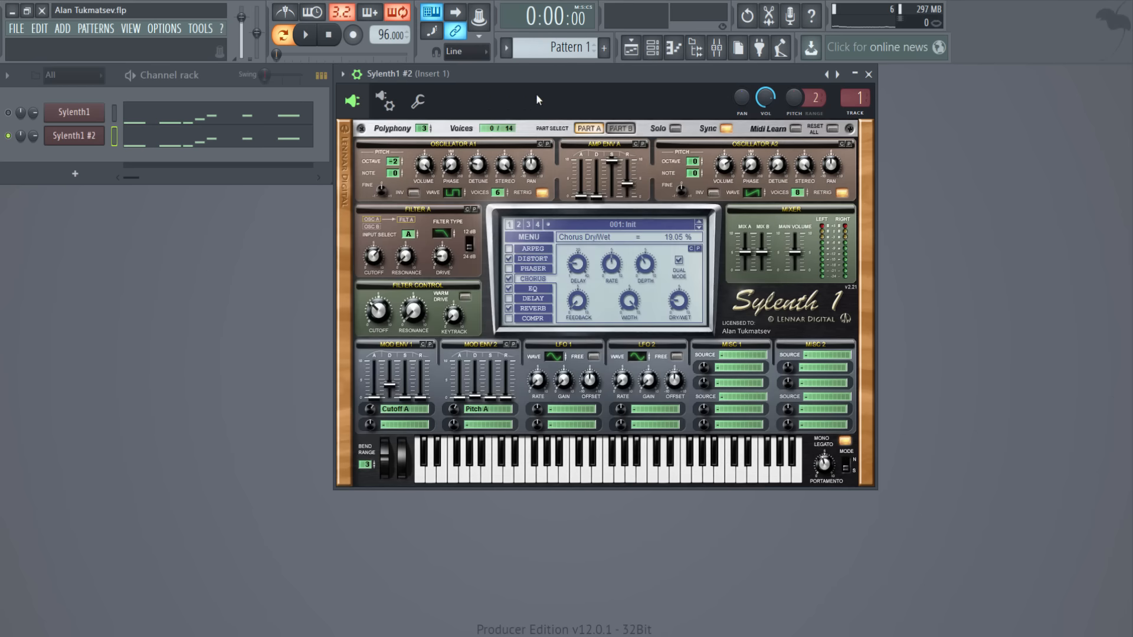